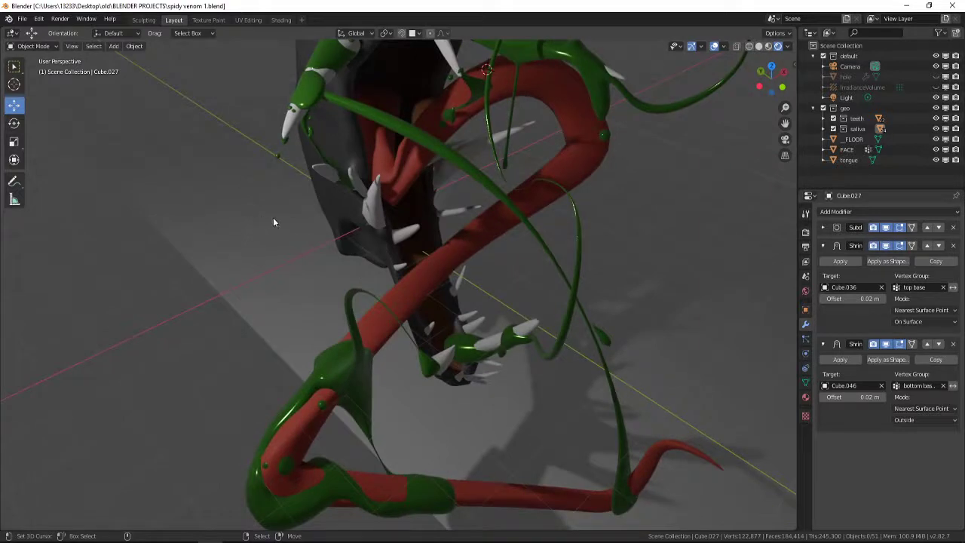
Step: Add a mesh cube at the 3D cursor beside the creature's upper teeth
key("shift+s")
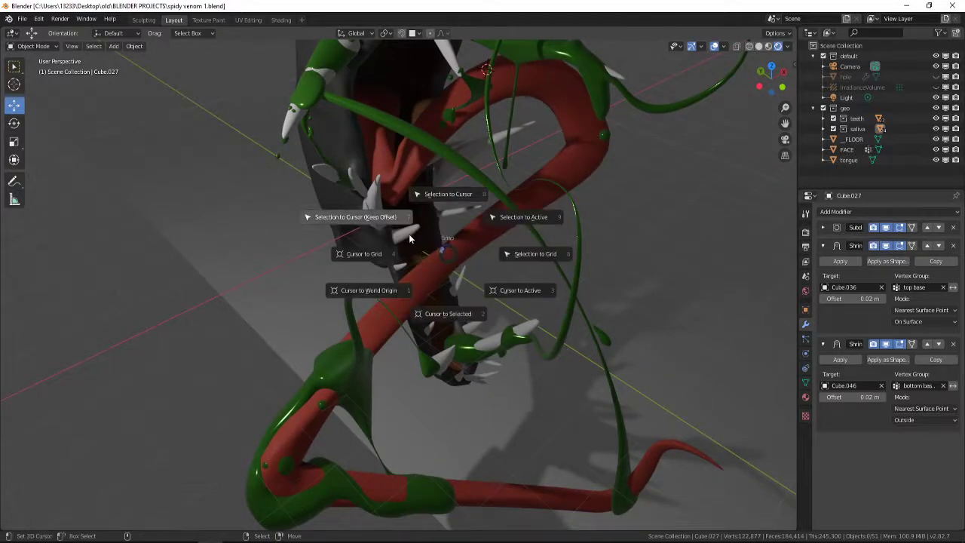
left_click(440, 169)
key("shift+a")
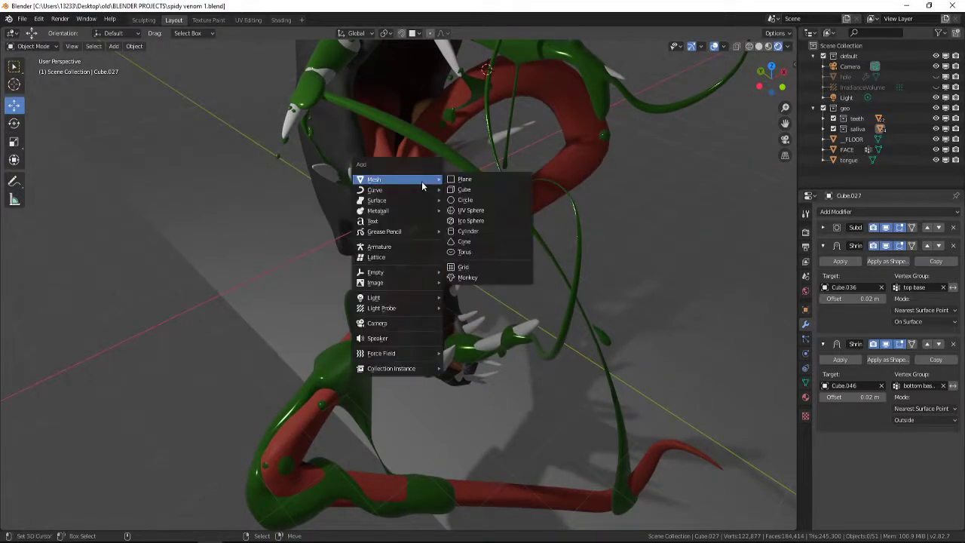
left_click(493, 187)
middle_click_drag(432, 234, 430, 343)
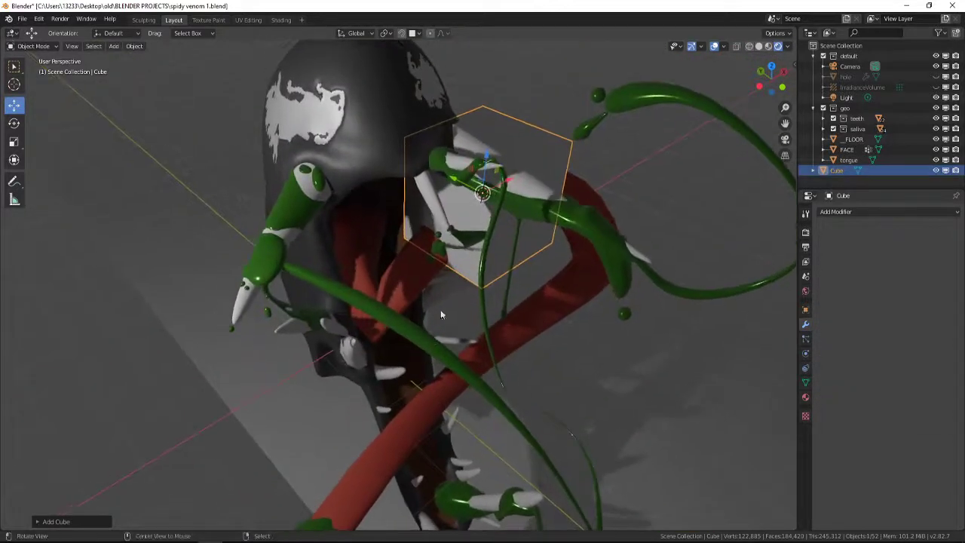
Step: Scale the new cube down uniformly to about 0.35
key("shift+space")
key("s")
middle_click_drag(559, 219, 535, 294)
key("s")
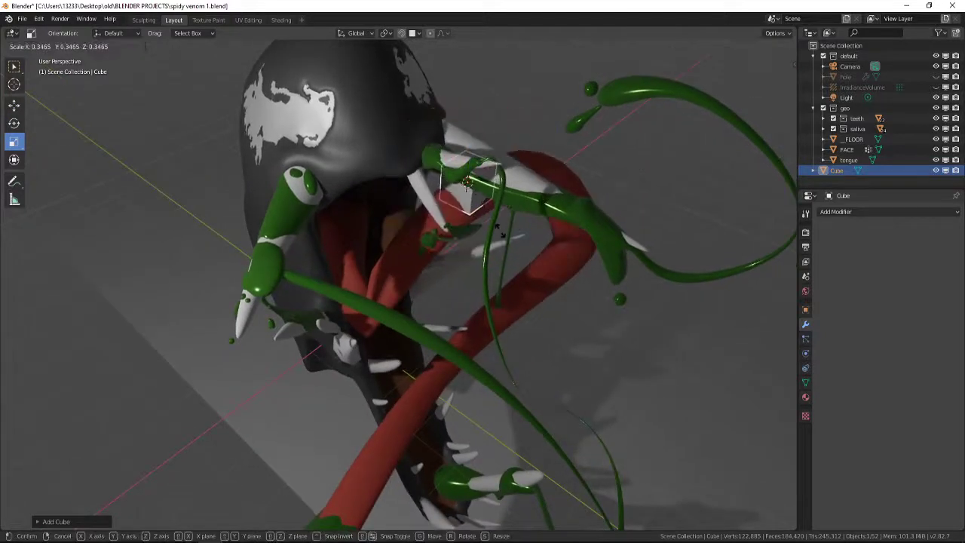
left_click(488, 234)
middle_click_drag(467, 288, 461, 276)
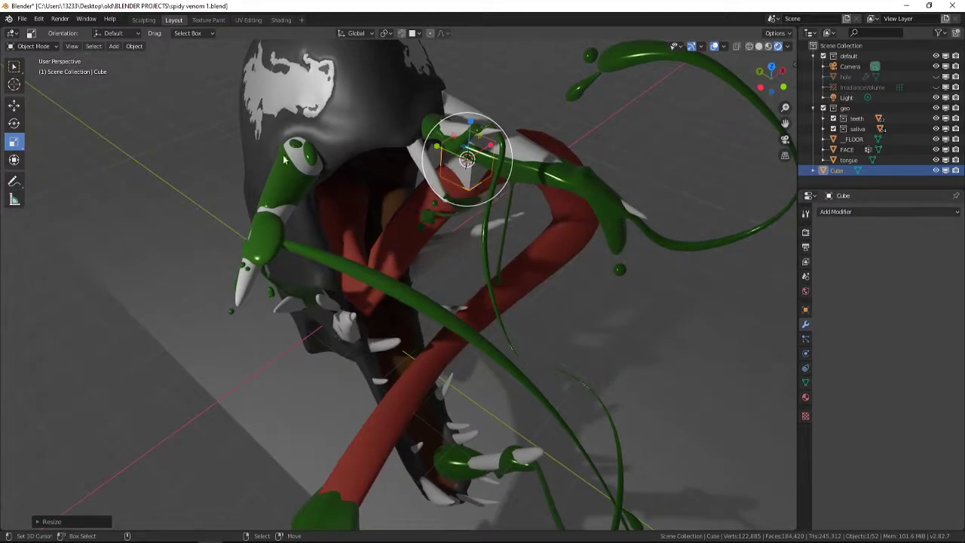
Step: Move the cube down and outward against the tongue's outer bend, checking its placement through the camera view
left_click(13, 105)
left_click_drag(451, 154, 556, 264)
key("z")
middle_click_drag(554, 264, 664, 311)
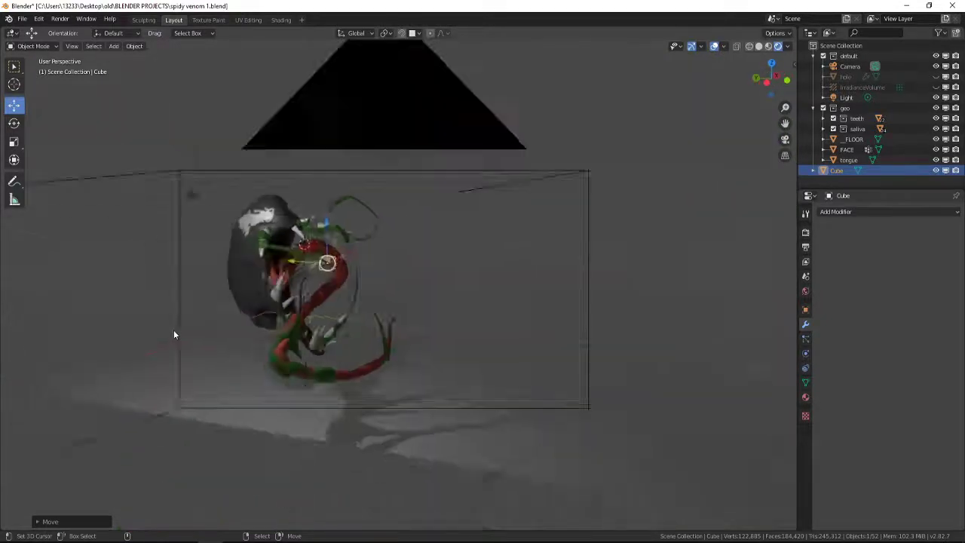
key("KP_0")
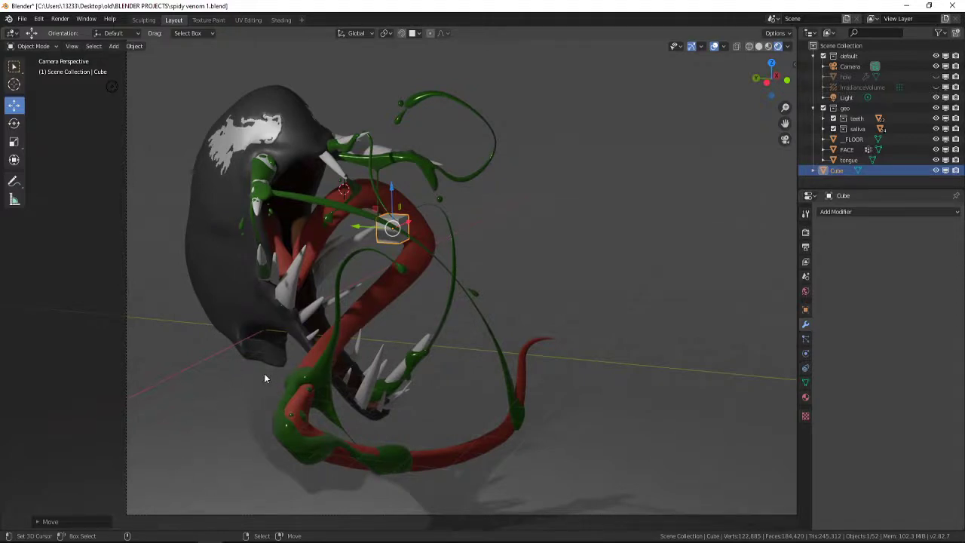
left_click_drag(392, 190, 391, 249)
left_click_drag(355, 280, 373, 269)
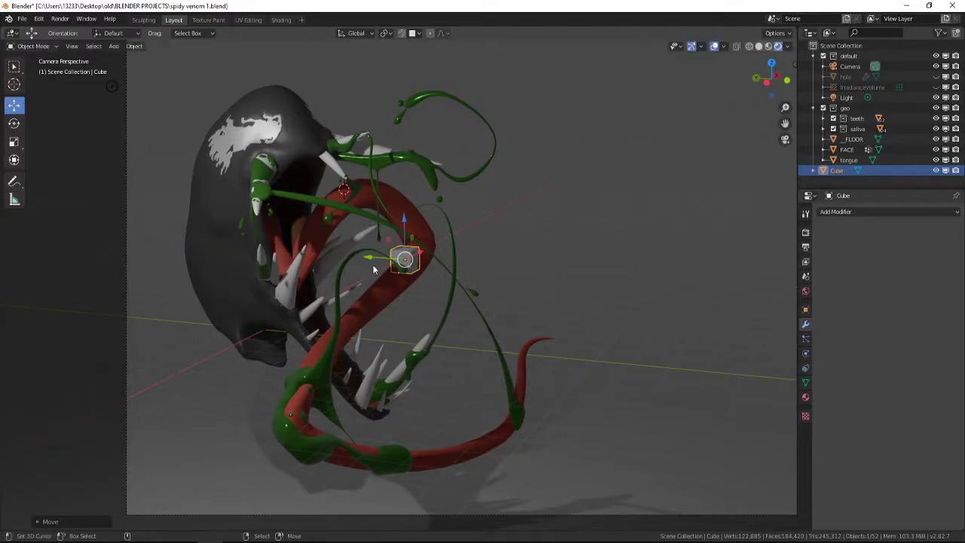
Step: Enter Edit Mode on the cube, switch to face selection and select its front face
scroll(380, 265, "up", 10)
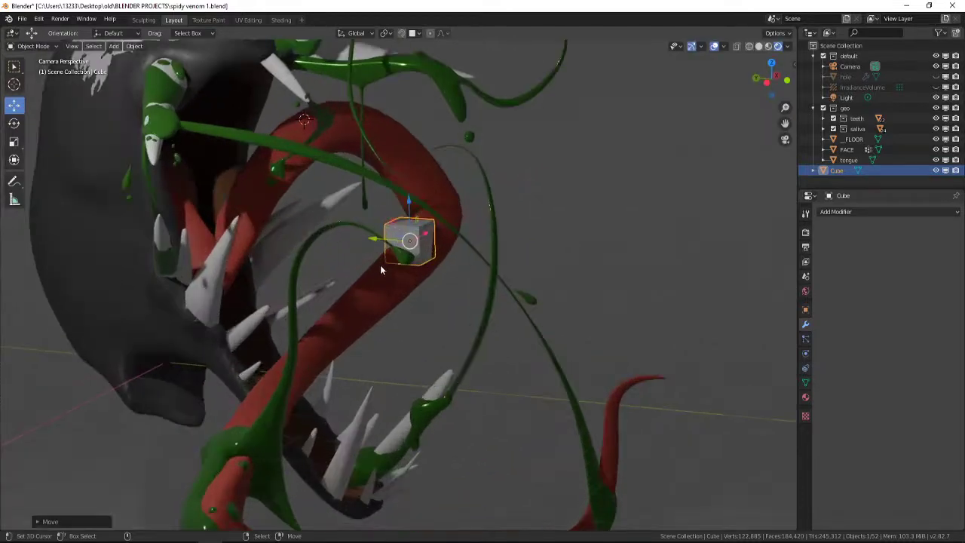
scroll(392, 284, "down", 5)
scroll(446, 289, "up", 5)
scroll(446, 290, "up", 3)
key("Tab")
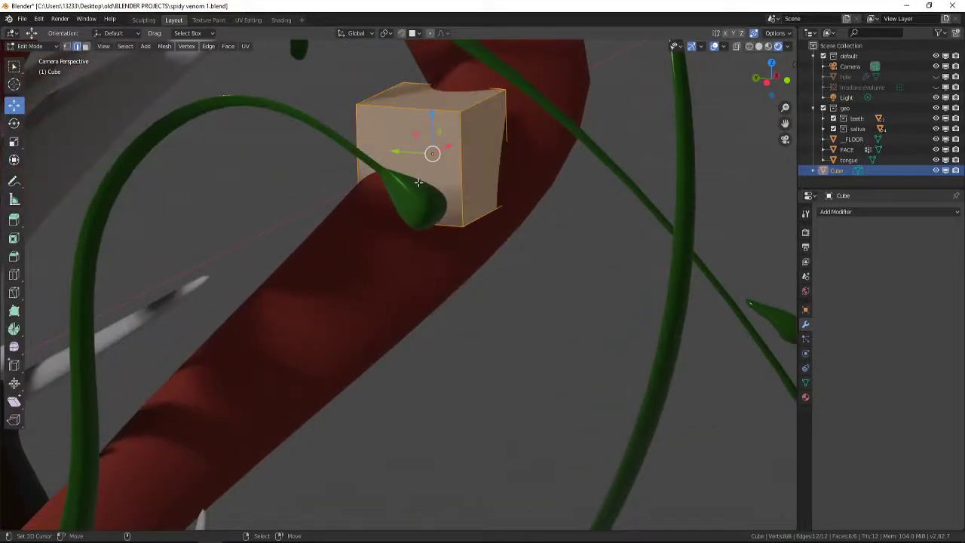
key("3")
left_click(417, 171)
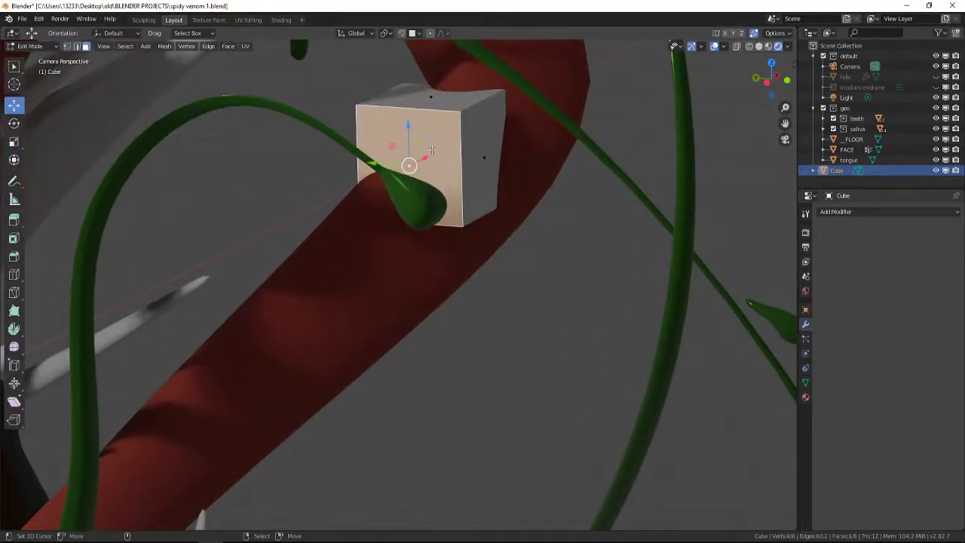
Step: Turn on X-ray display and select the cube's rear face through the mesh
middle_click_drag(500, 166, 487, 209)
scroll(268, 323, "up", 8)
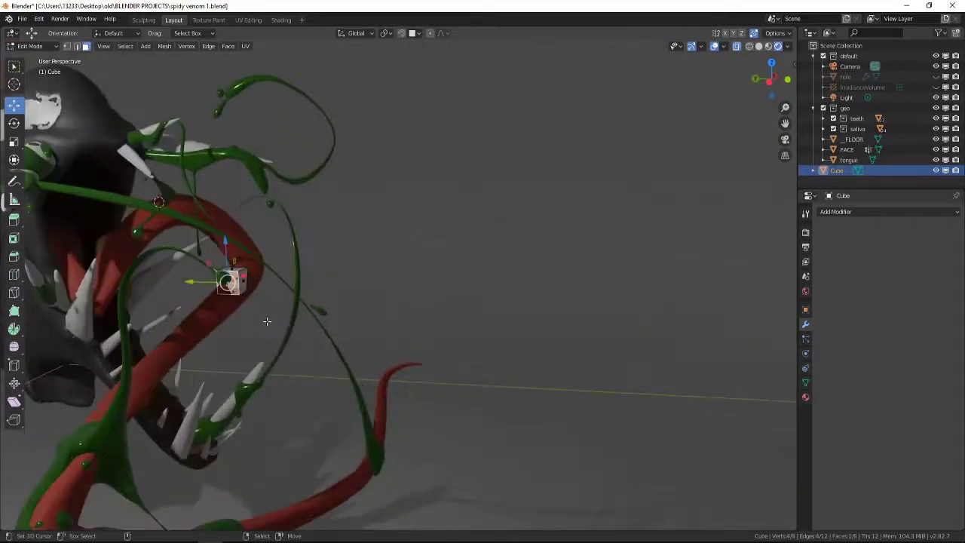
left_click_drag(267, 321, 525, 305, "alt+shift")
scroll(211, 256, "up", 7)
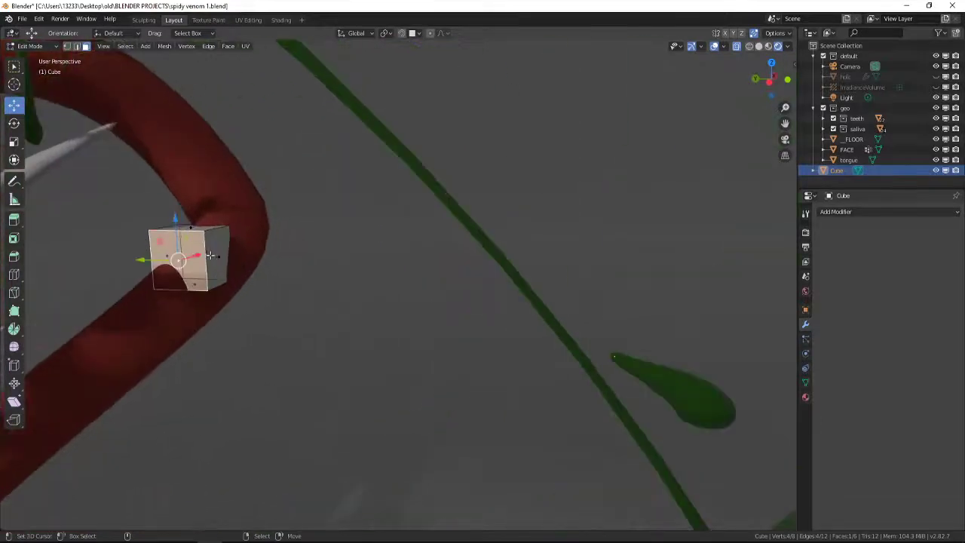
middle_click(182, 260, "alt")
scroll(183, 260, "up", 1, "alt")
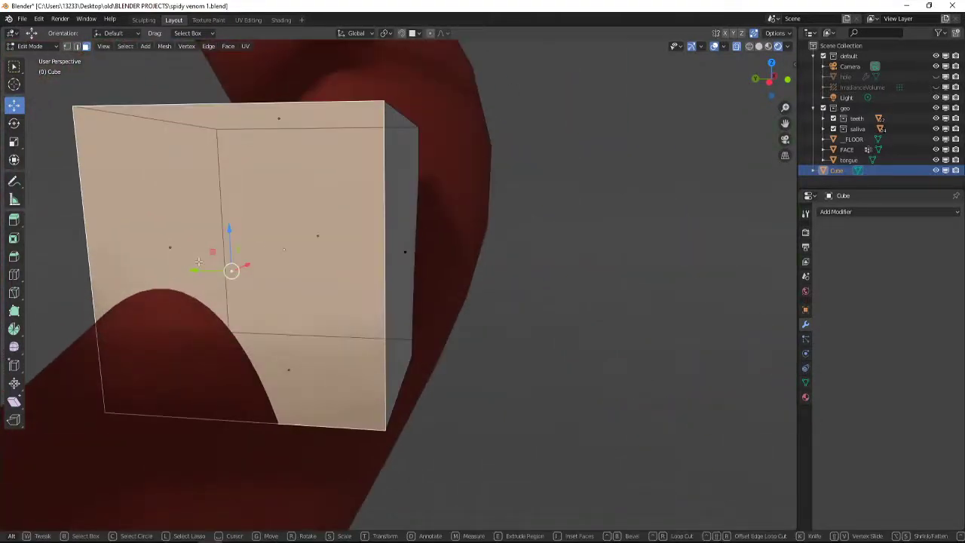
scroll(198, 262, "down", 4)
middle_click_drag(202, 261, 266, 286)
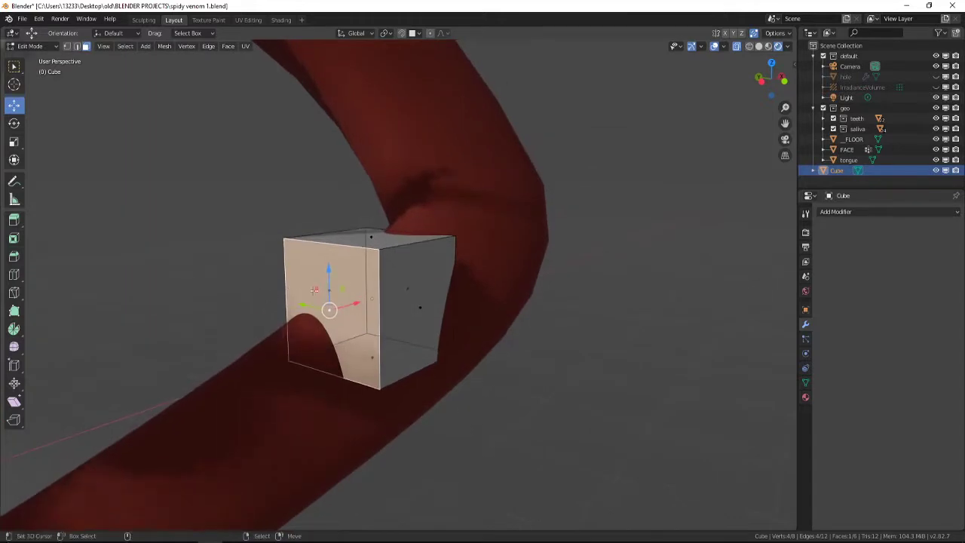
left_click(426, 291)
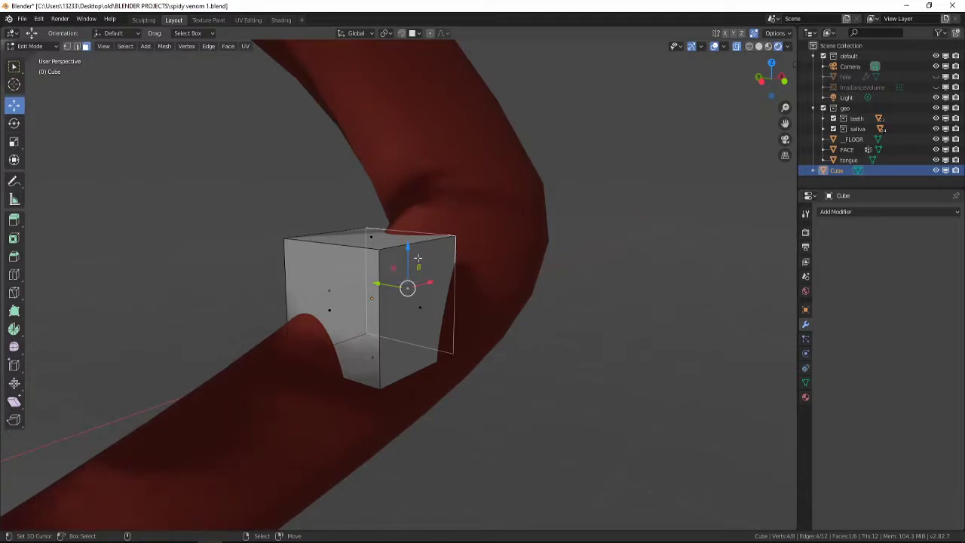
Step: Select the cube's bottom face and switch to vertex selection mode with its four vertices selected
key("1")
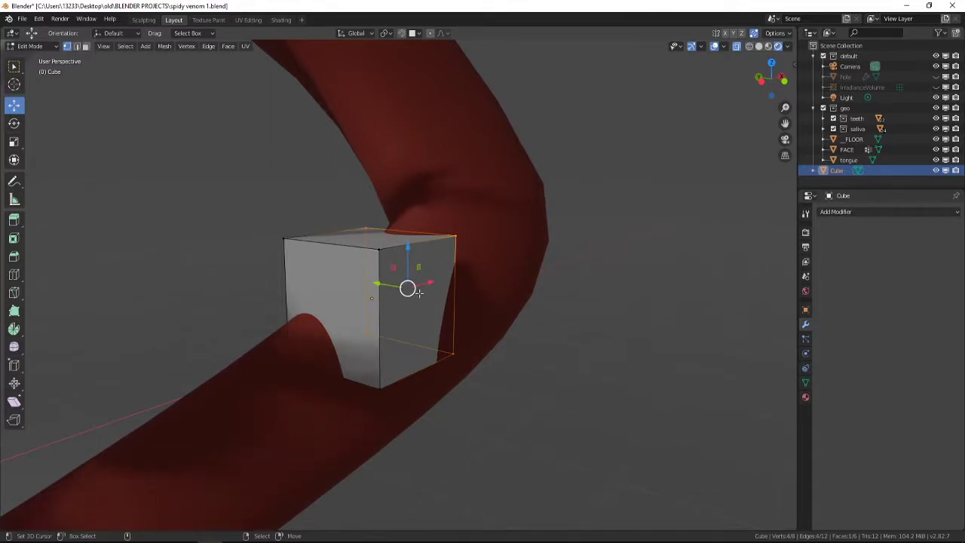
left_click(366, 336)
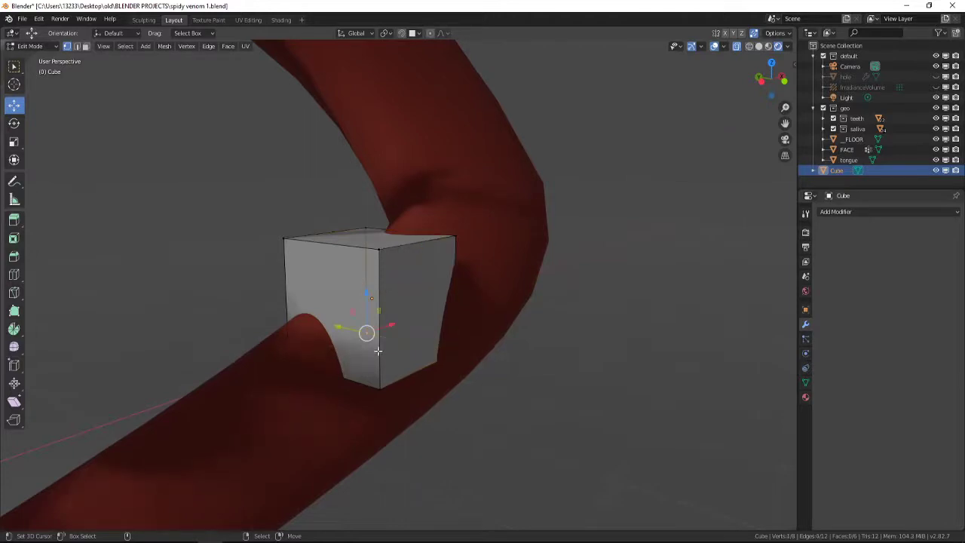
key("3")
left_click(363, 351)
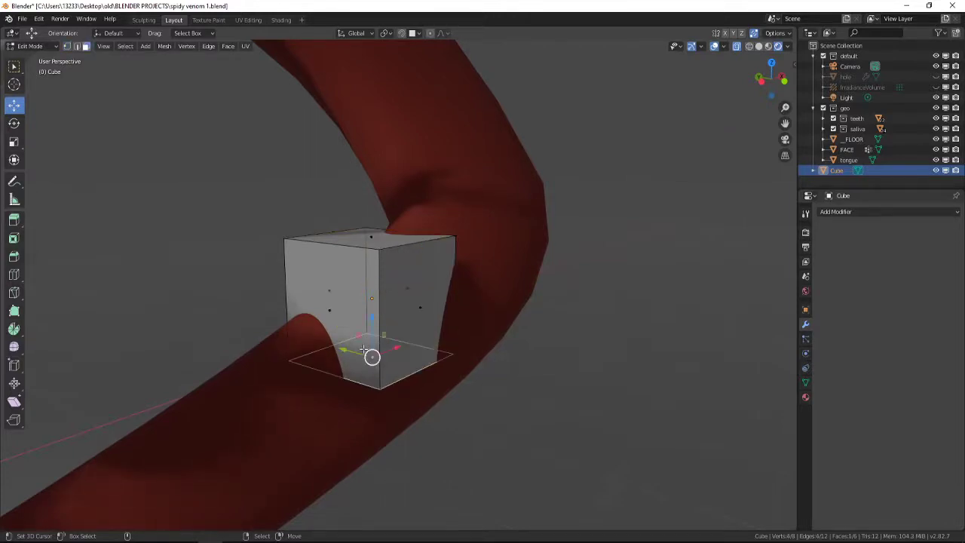
key("1")
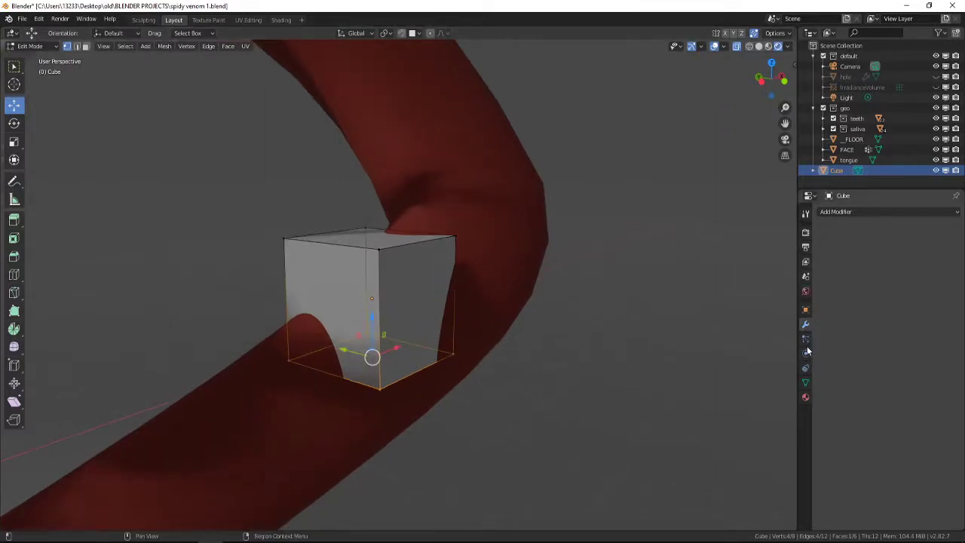
Step: Create a vertex group named "bottom" on the cube and assign the selected bottom vertices to it
left_click(805, 382)
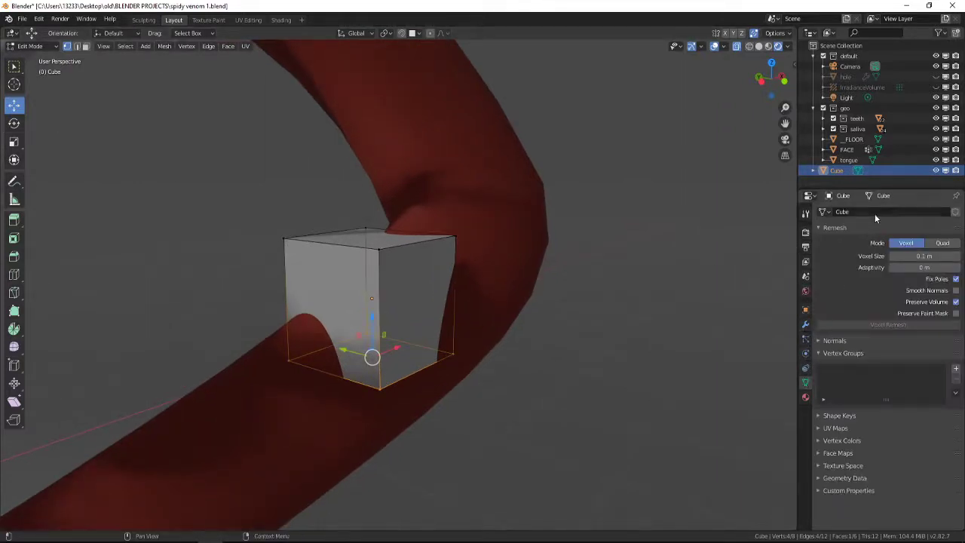
left_click(956, 368)
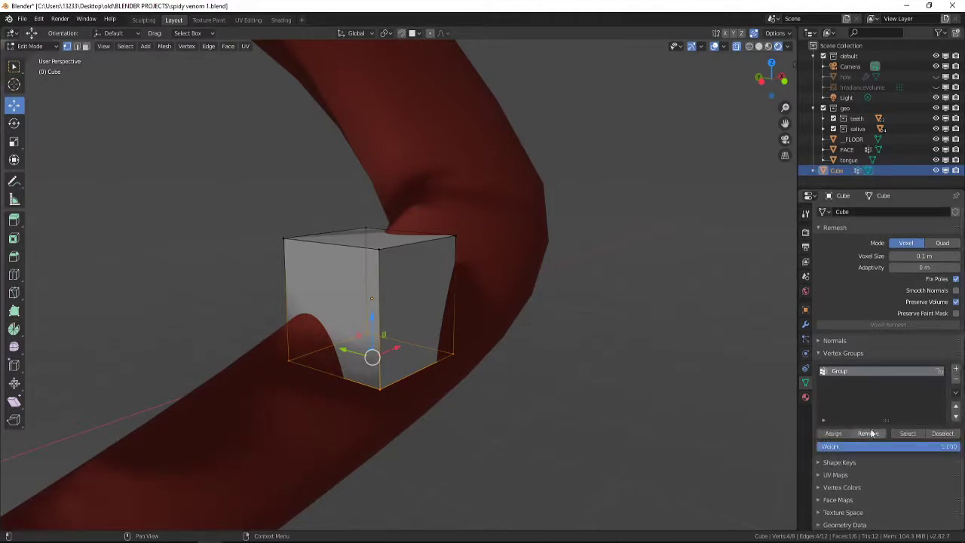
double_click(845, 370)
type("bottom")
key("Return")
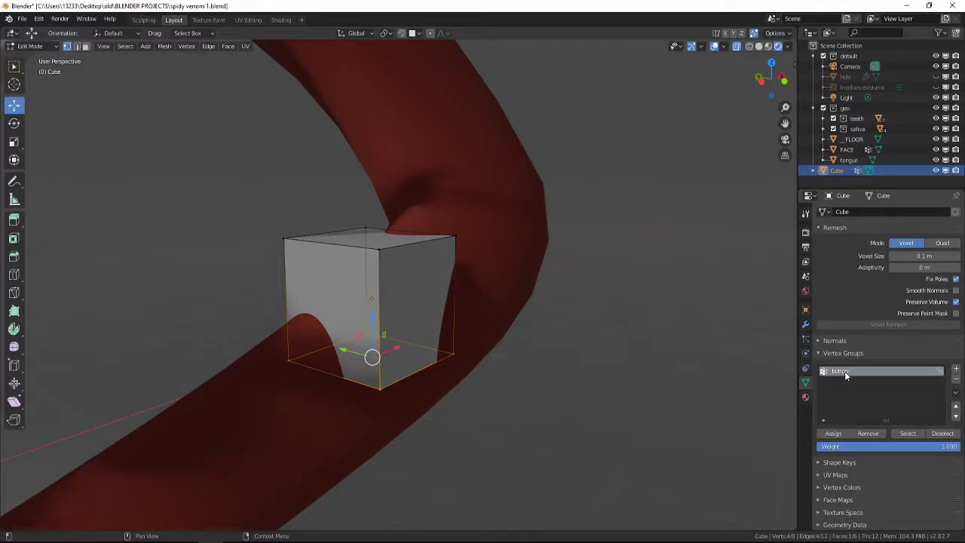
left_click(834, 436)
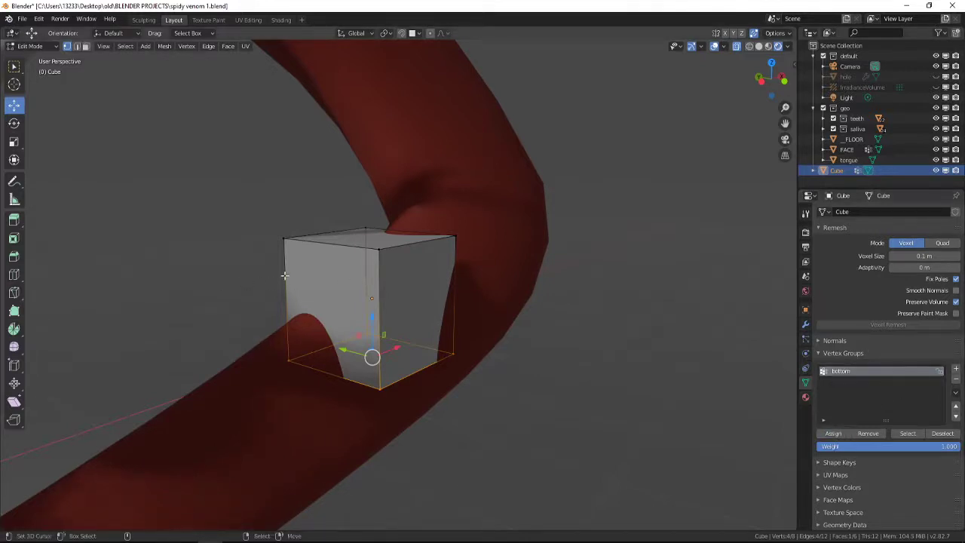
Step: Deselect all of the cube's vertices and return to Object Mode near the creature's upper fang
key("alt+a")
scroll(253, 265, "down", 7)
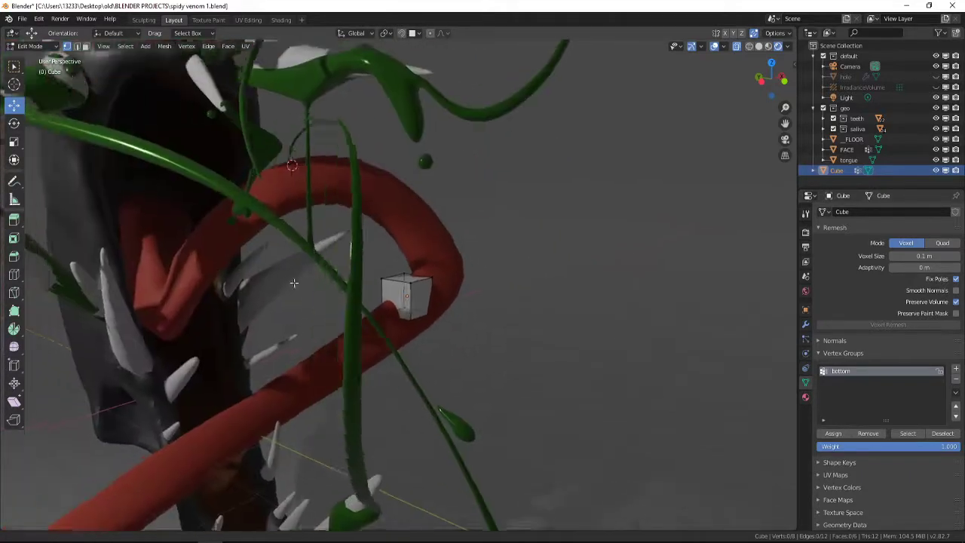
middle_click_drag(242, 266, 370, 294)
scroll(369, 294, "up", 5)
mouse_move(614, 431)
middle_mouse_down()
mouse_move(625, 420)
mouse_move(610, 420)
middle_mouse_up()
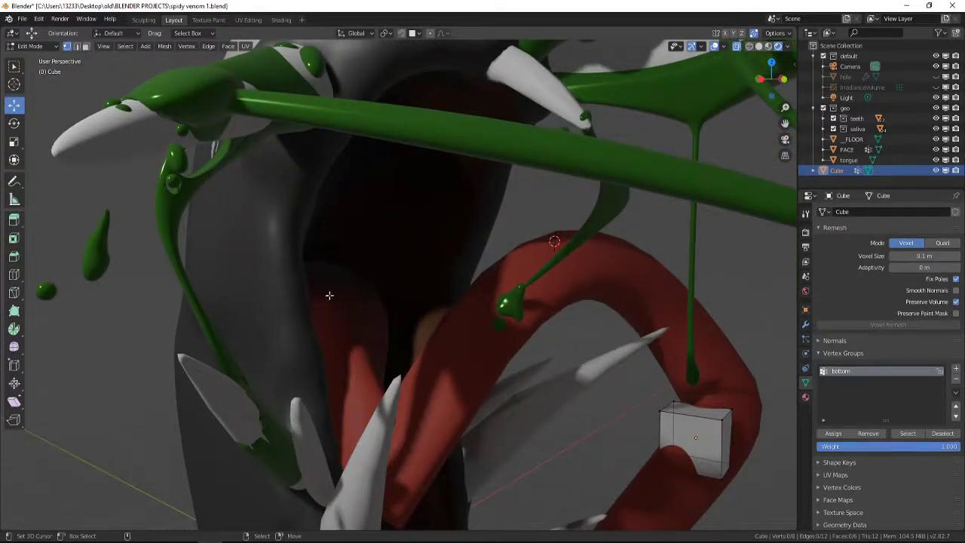
middle_click_drag(271, 269, 443, 284)
key("a")
key("alt+a")
key("Tab")
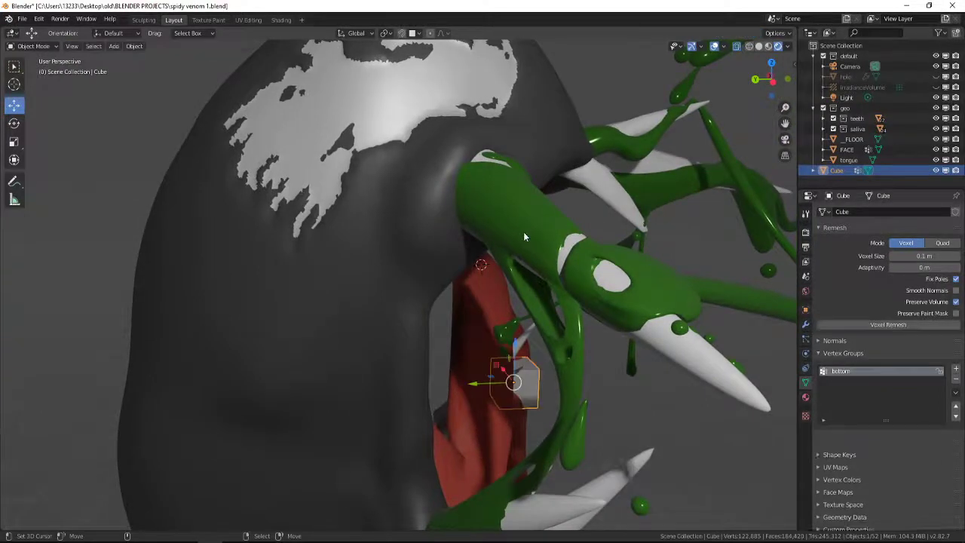
Step: Select the green saliva mesh on the large upper fang and expand its second Shrinkwrap modifier's settings
left_click(525, 230)
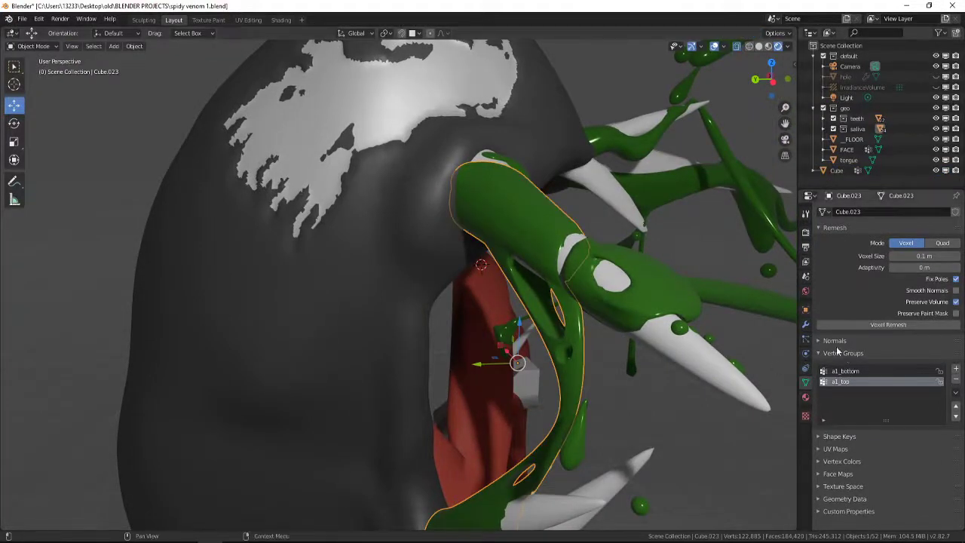
left_click(805, 324)
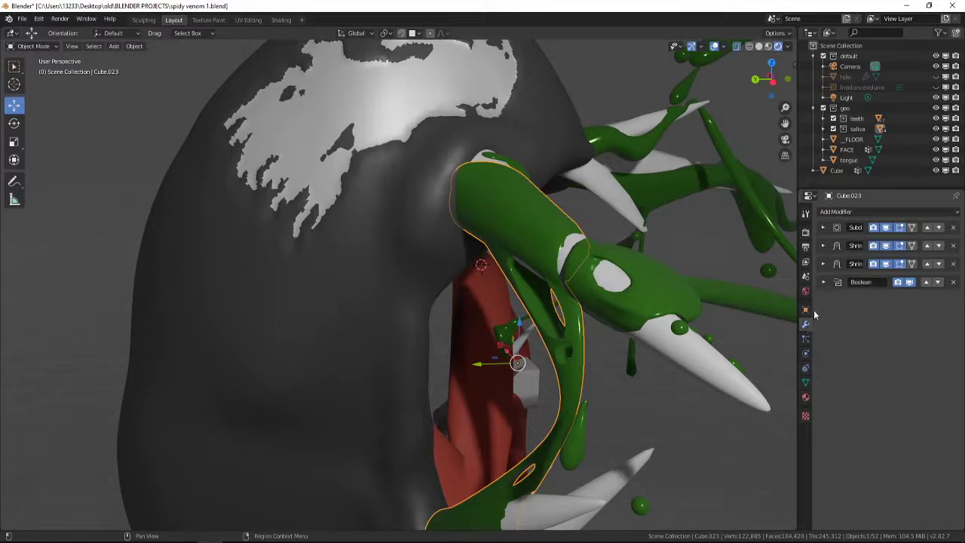
left_click(823, 264)
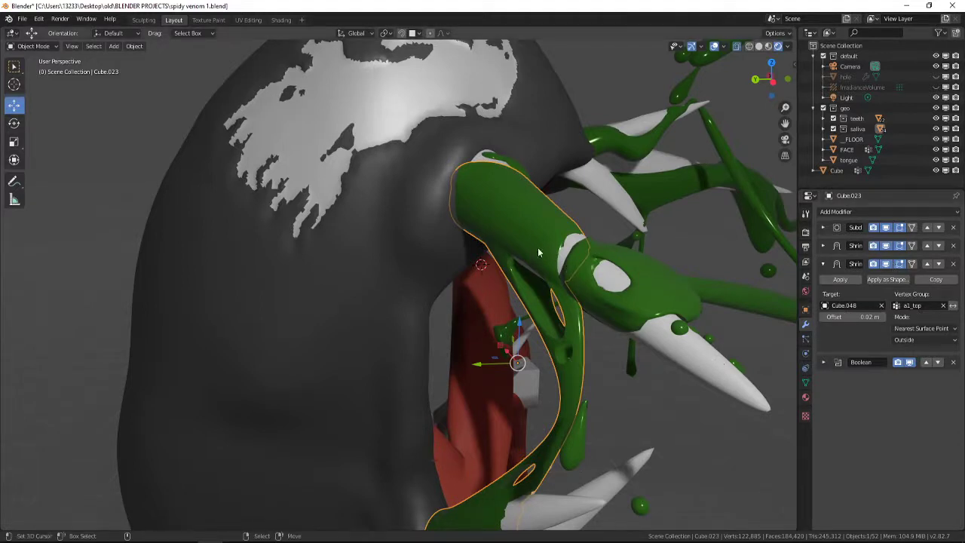
Step: Examine the saliva's fit on the fang by switching the second Shrinkwrap modifier's viewport display off and on again
middle_click_drag(600, 337, 541, 412)
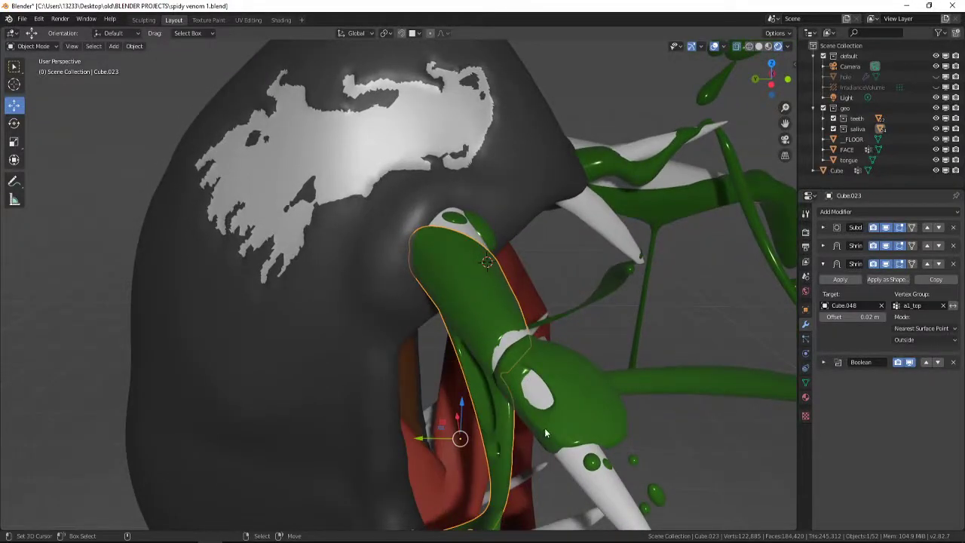
left_click(885, 264)
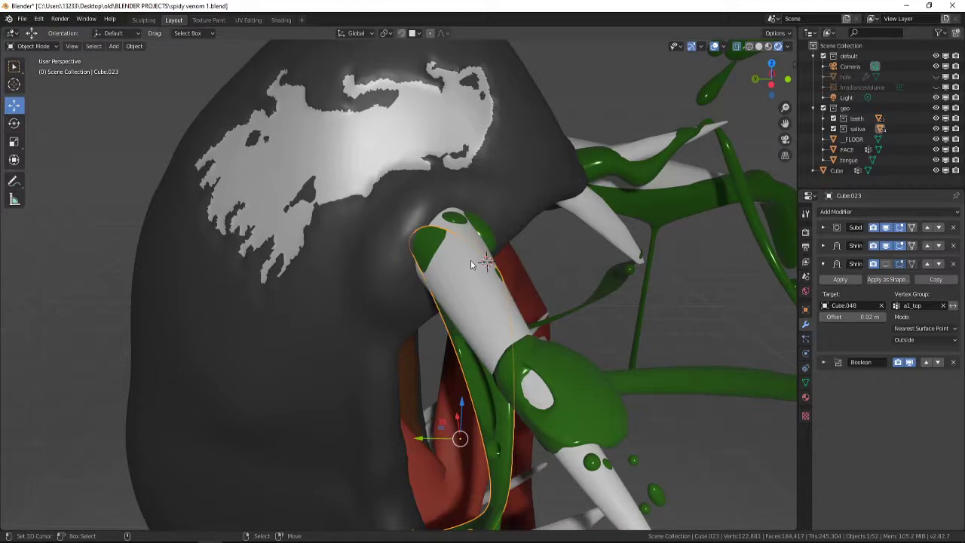
middle_click_drag(425, 293, 286, 301)
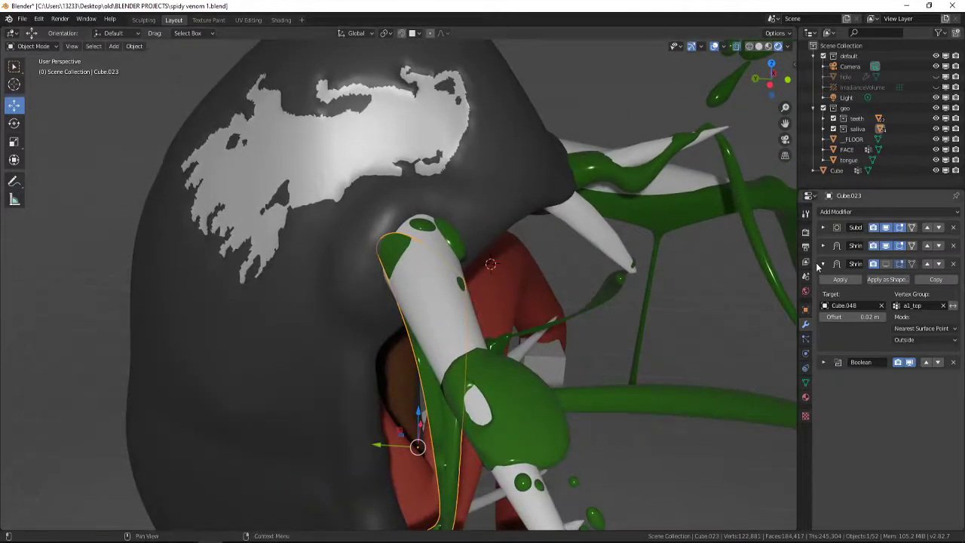
left_click(885, 263)
Step: Inspect the fang saliva's mesh cage in Edit Mode, and return to Object Mode
middle_click_drag(560, 296, 556, 322)
key("Tab")
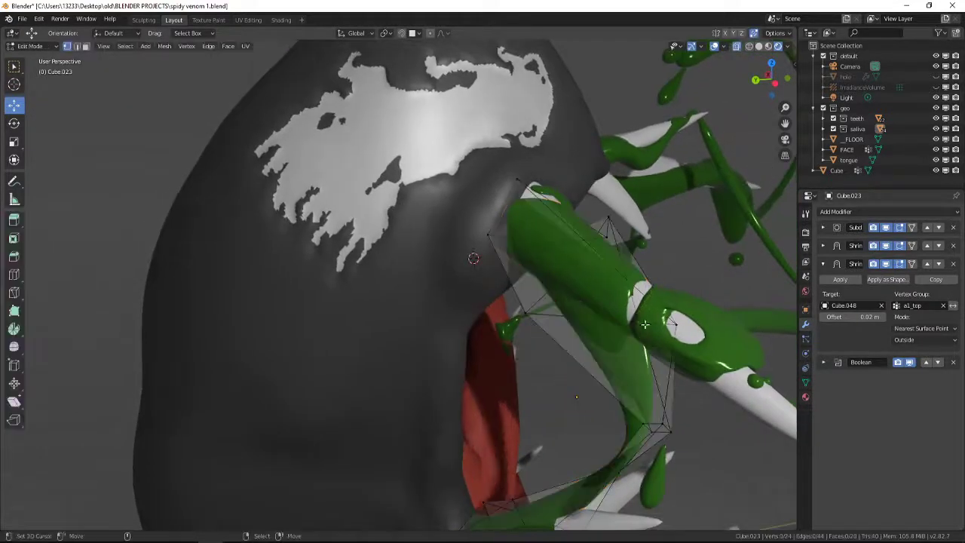
middle_click_drag(625, 308, 525, 240)
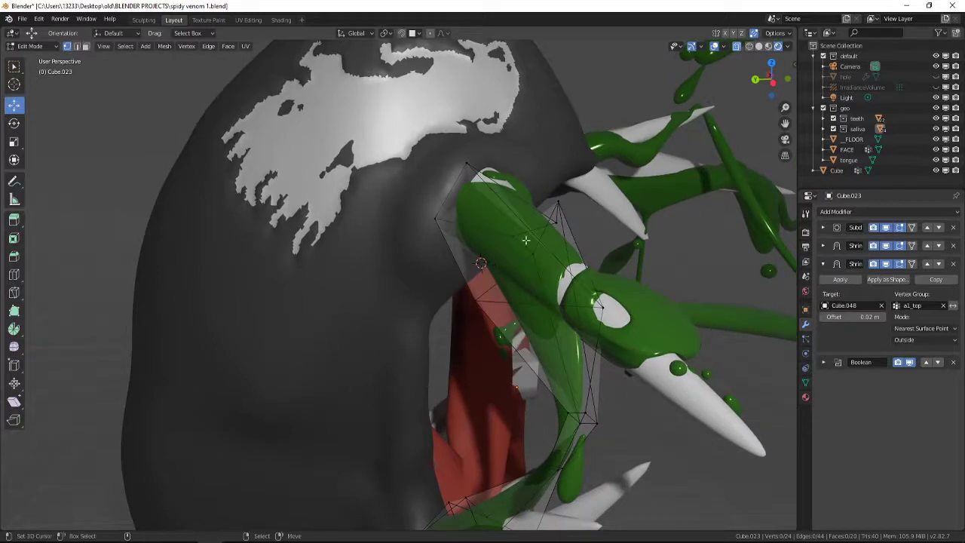
key("Tab")
Step: Select the plain cube that overlaps the curved tongue inside the mouth
middle_click_drag(651, 361, 526, 313)
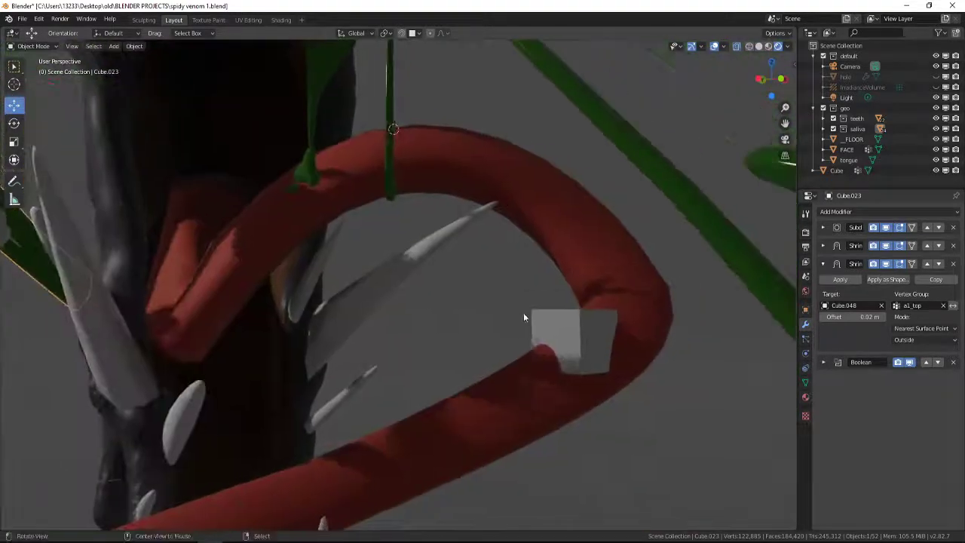
scroll(574, 363, "up", 1)
middle_click_drag(574, 363, 577, 377)
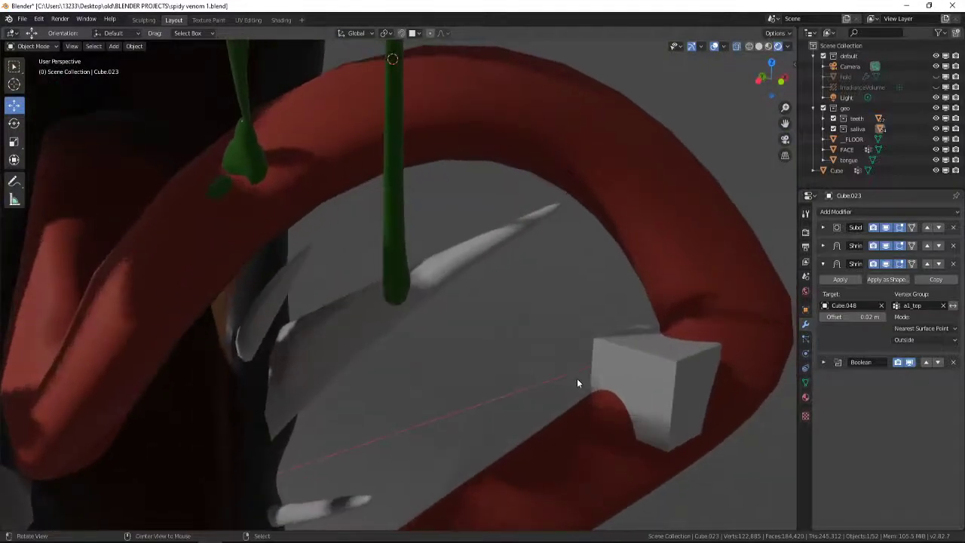
left_click(644, 394)
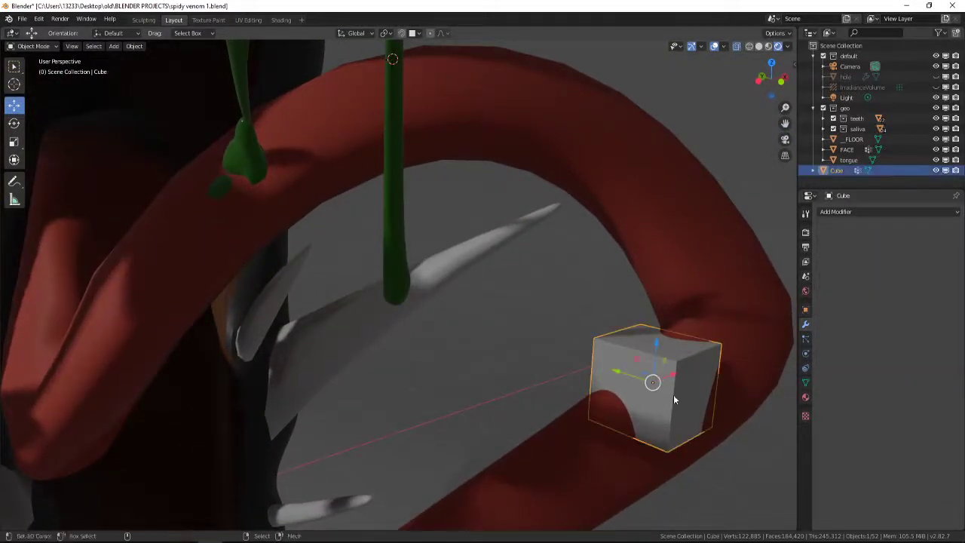
key("r")
key("x")
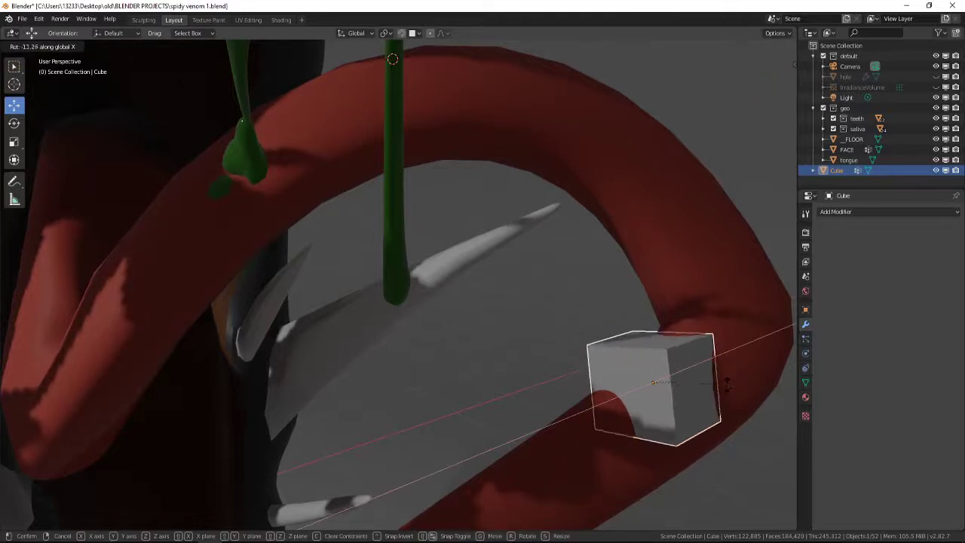
left_click(729, 404)
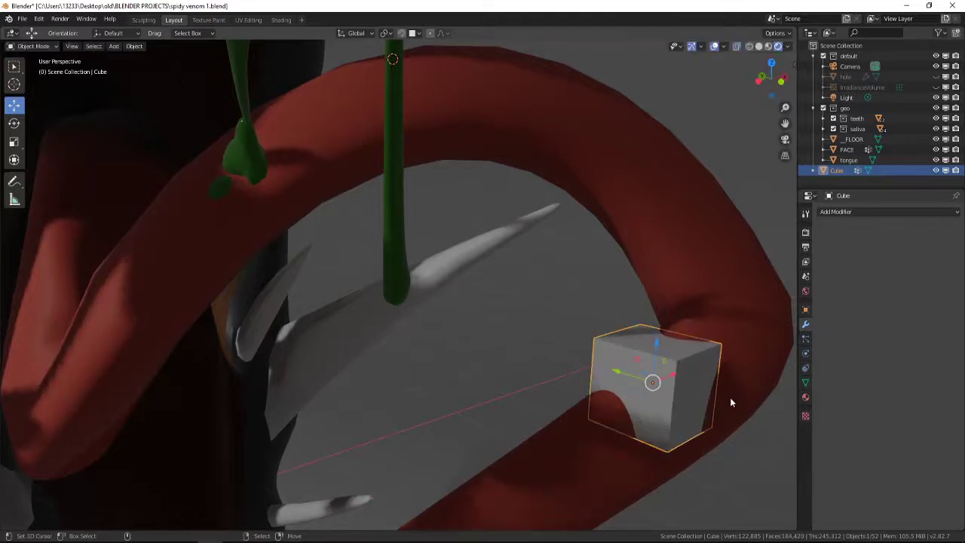
Step: Assign the existing "green saliva" material to the cube
left_click(806, 416)
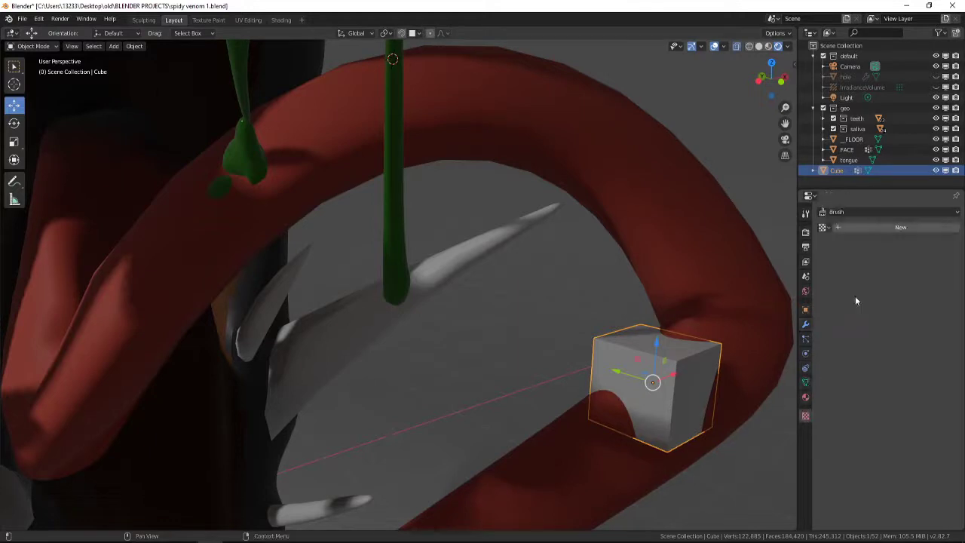
left_click(805, 397)
left_click(824, 256)
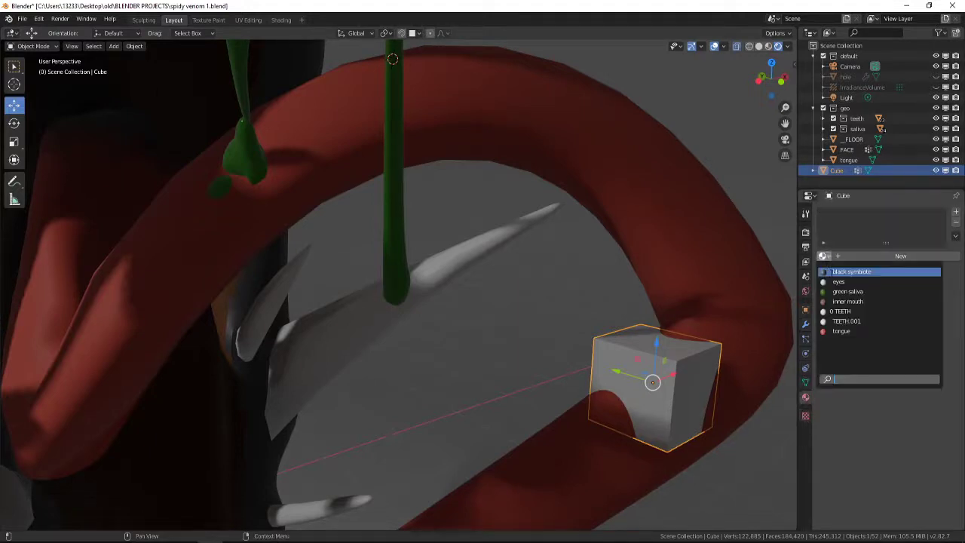
left_click(841, 294)
left_click_drag(649, 339, 699, 342)
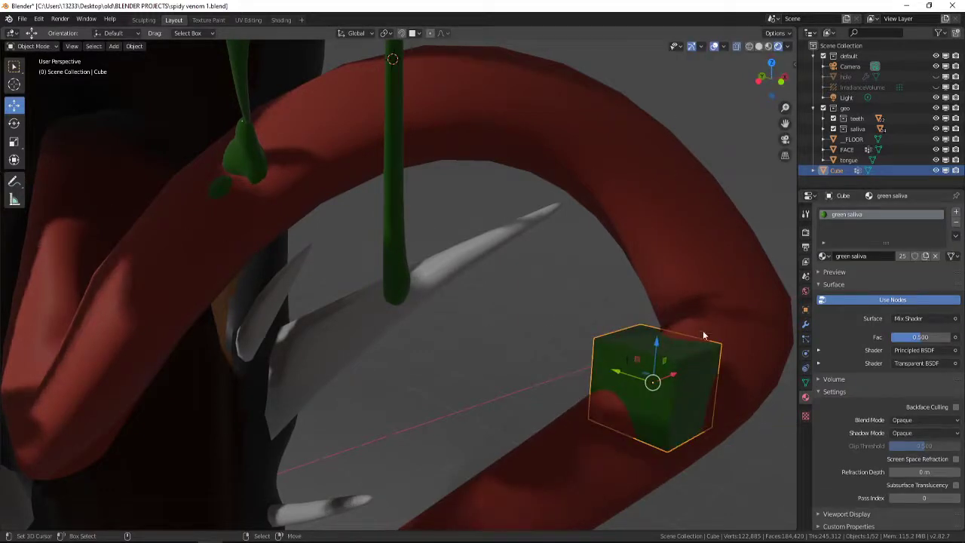
Step: Enter Edit Mode on the cube with face selection and select its bottom face
middle_click_drag(715, 292, 570, 250, "shift")
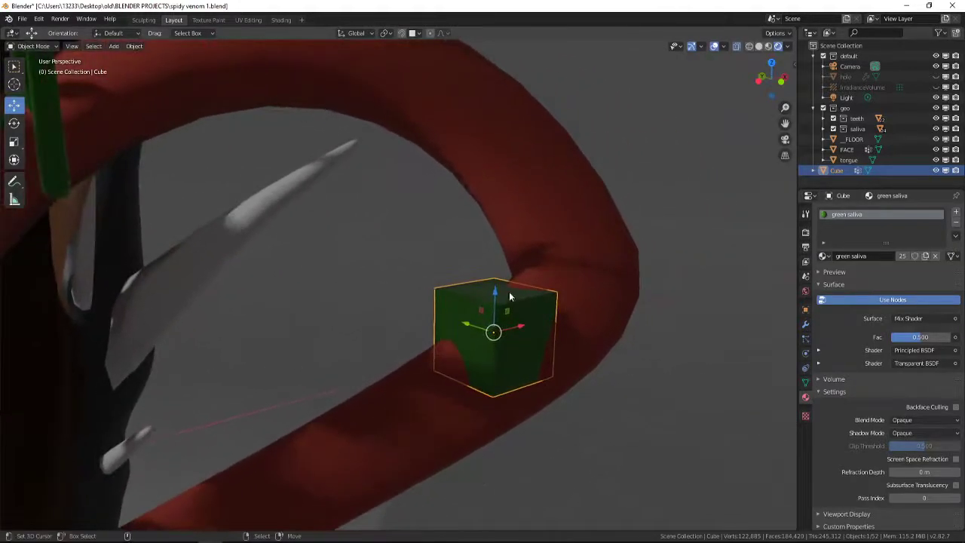
scroll(503, 309, "up", 1)
key("3")
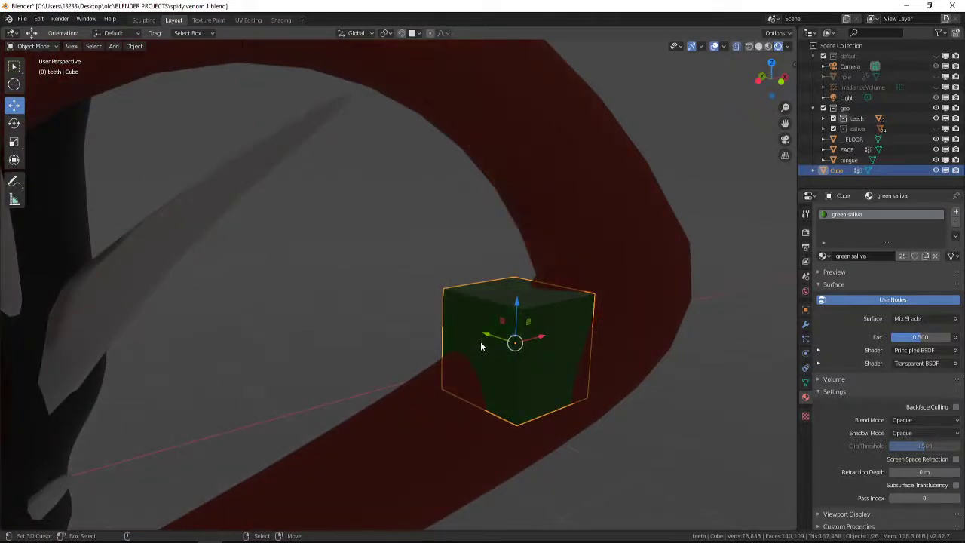
key("Tab")
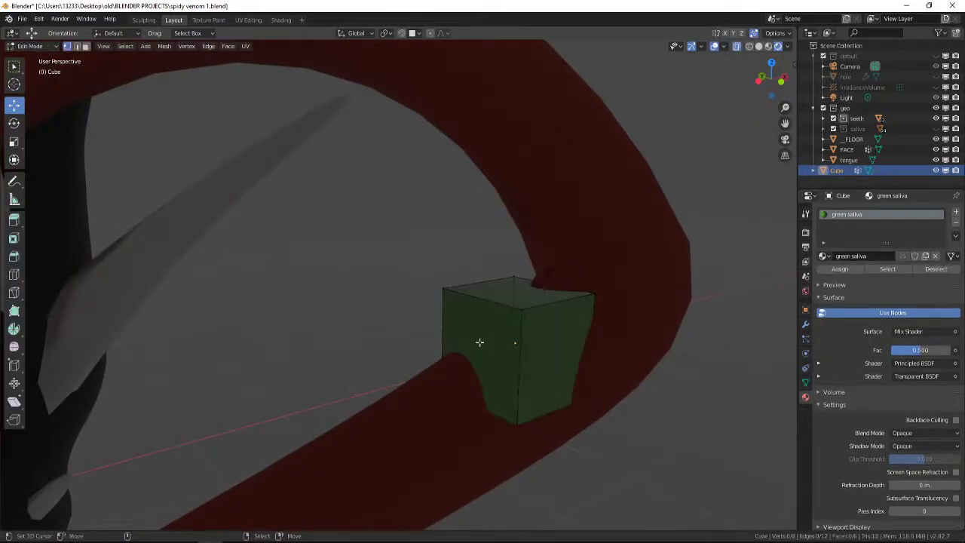
left_click(469, 348)
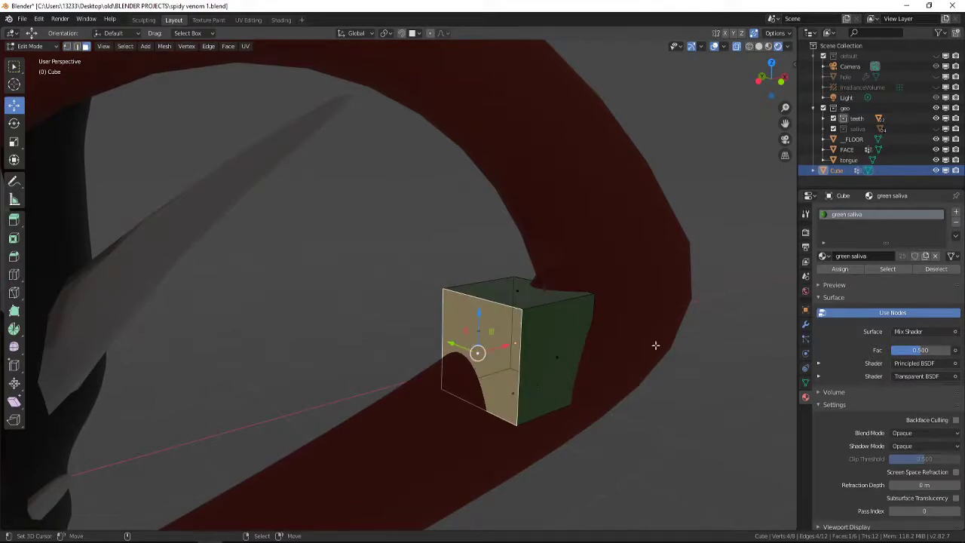
left_click(530, 392)
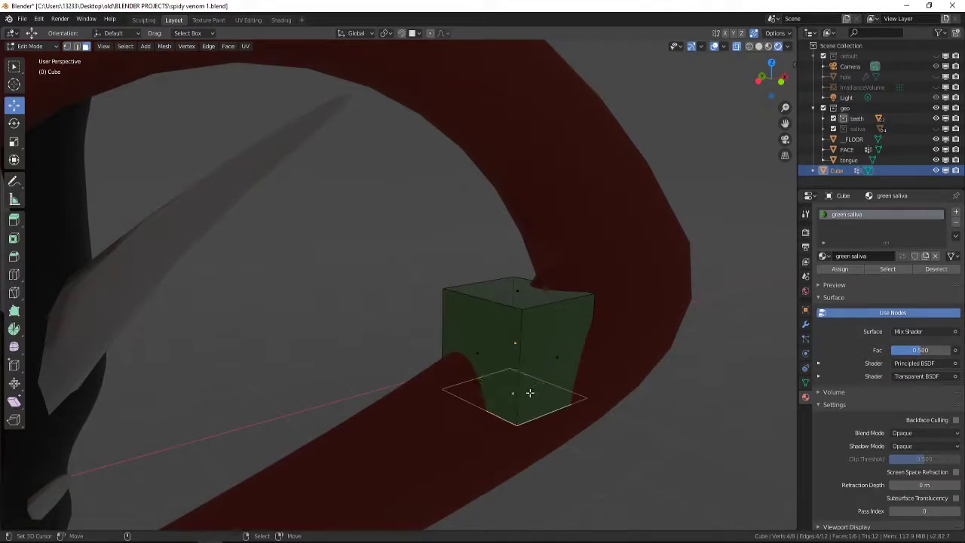
Step: Add a Shrinkwrap modifier to the cube that targets the tongue and is limited to the "bottom" vertex group
left_click(807, 324)
left_click(853, 212)
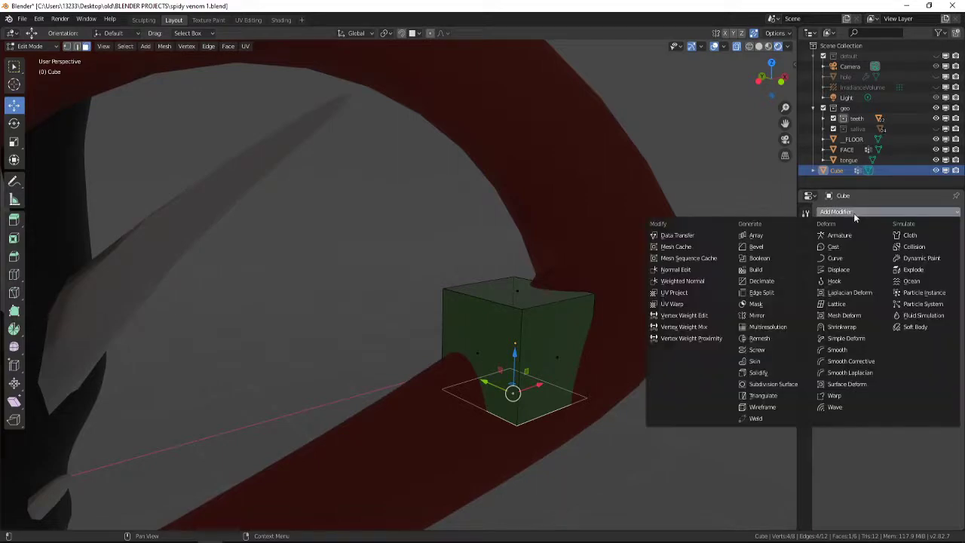
left_click(845, 327)
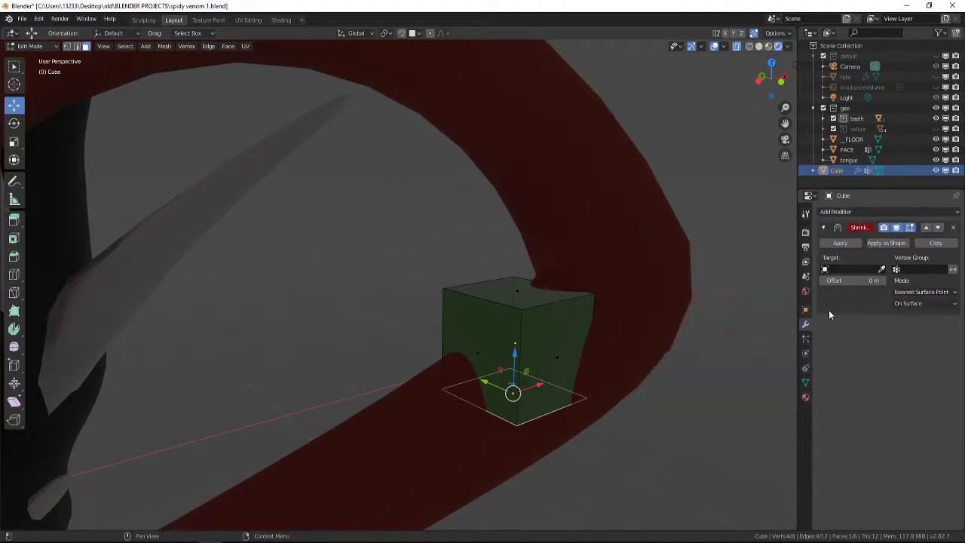
left_click(882, 269)
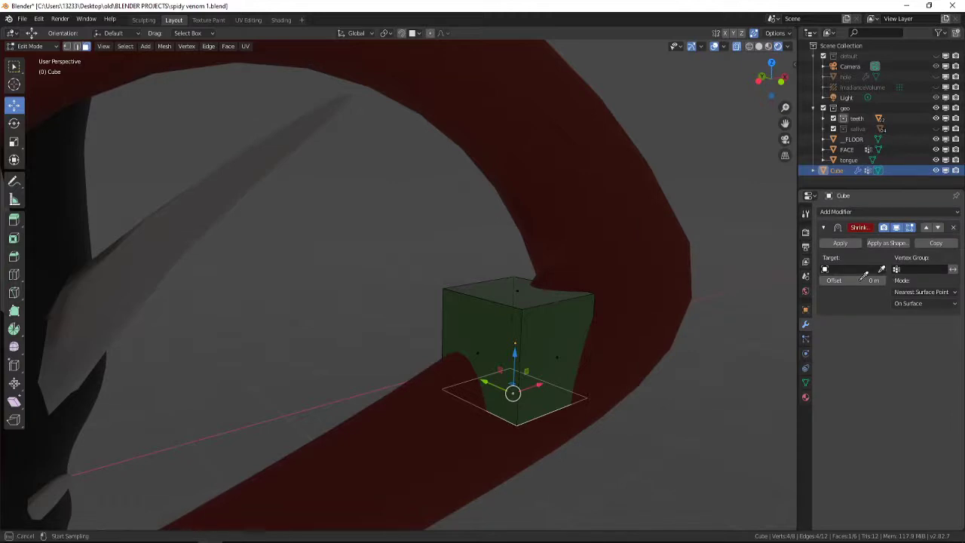
left_click(440, 437)
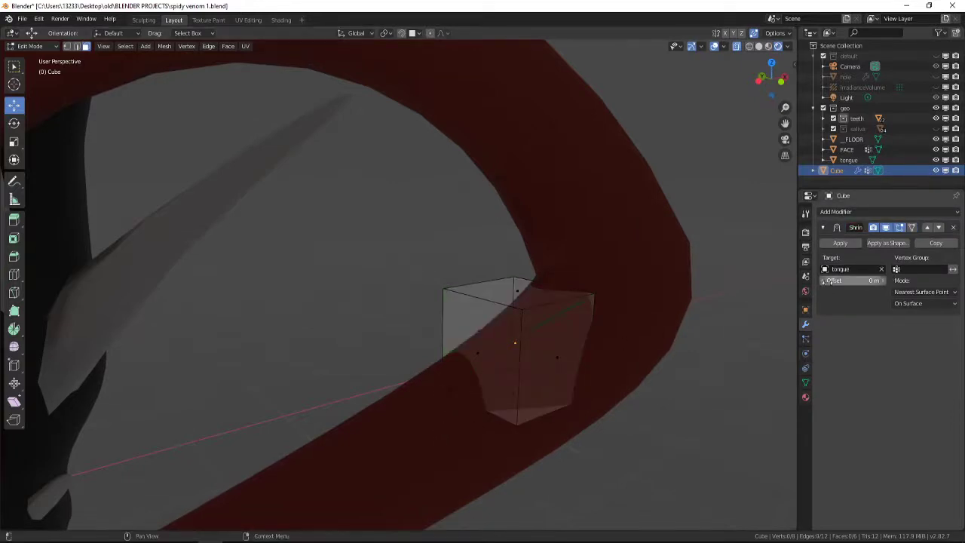
left_click(904, 267)
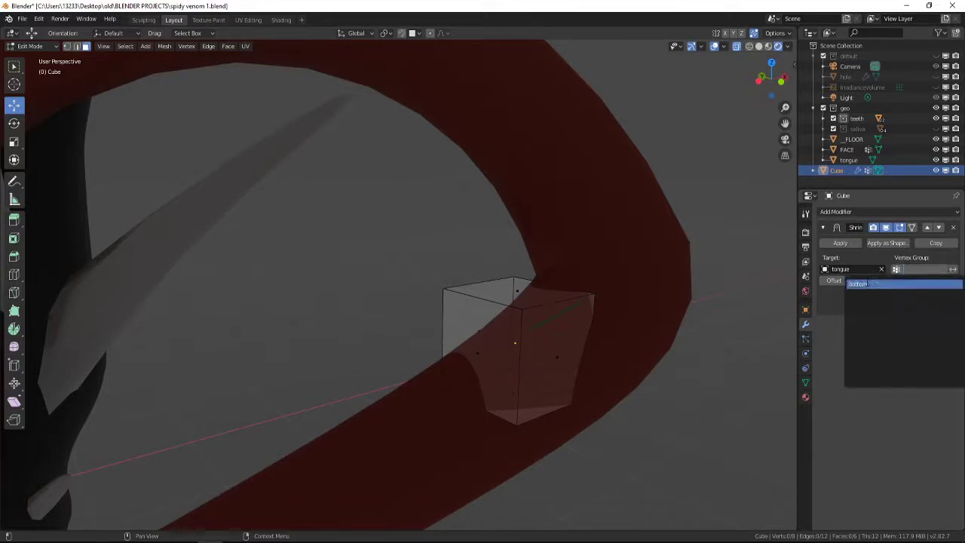
left_click(863, 284)
Step: Set the cube's Shrinkwrap snap mode to Outside and its offset to 0.02 m
middle_click_drag(584, 421, 569, 349)
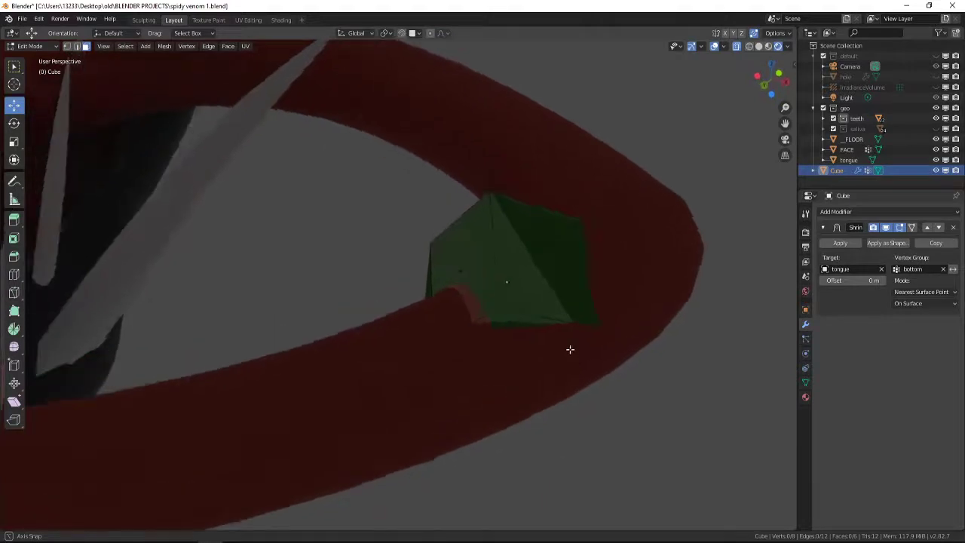
left_click(916, 303)
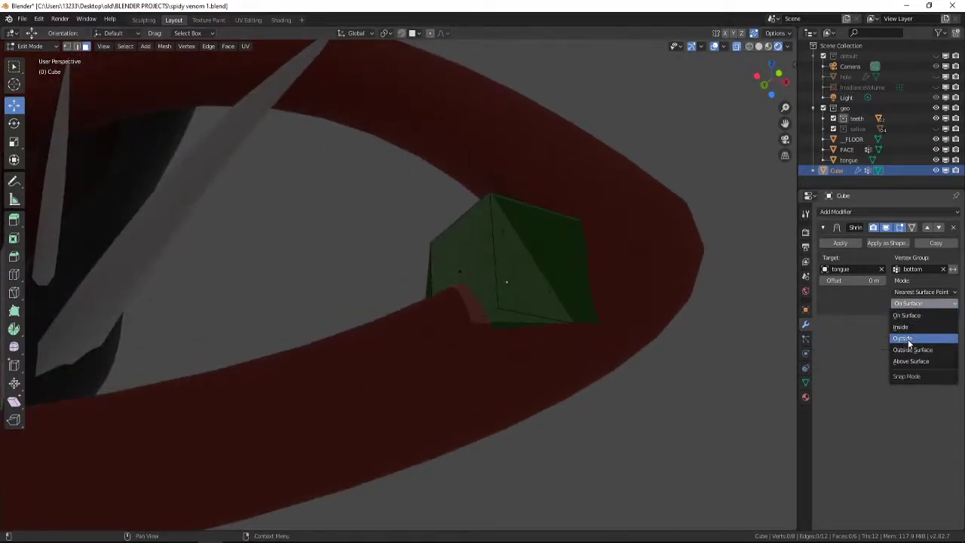
left_click(907, 339)
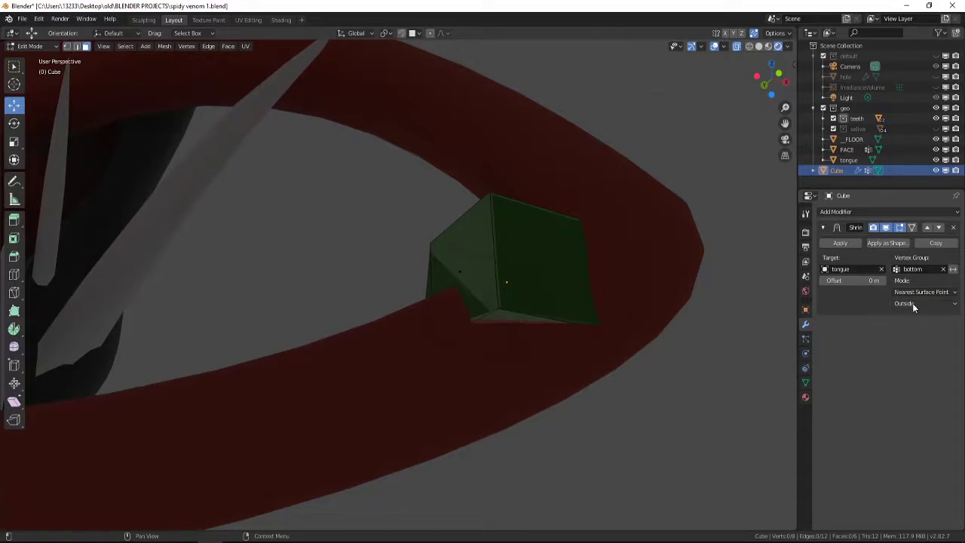
left_click(912, 303)
left_click(883, 282)
Step: Select the cube's bottom face and move it straight down so the cube stretches through the tongue
left_click(531, 337)
left_click_drag(517, 307, 505, 388)
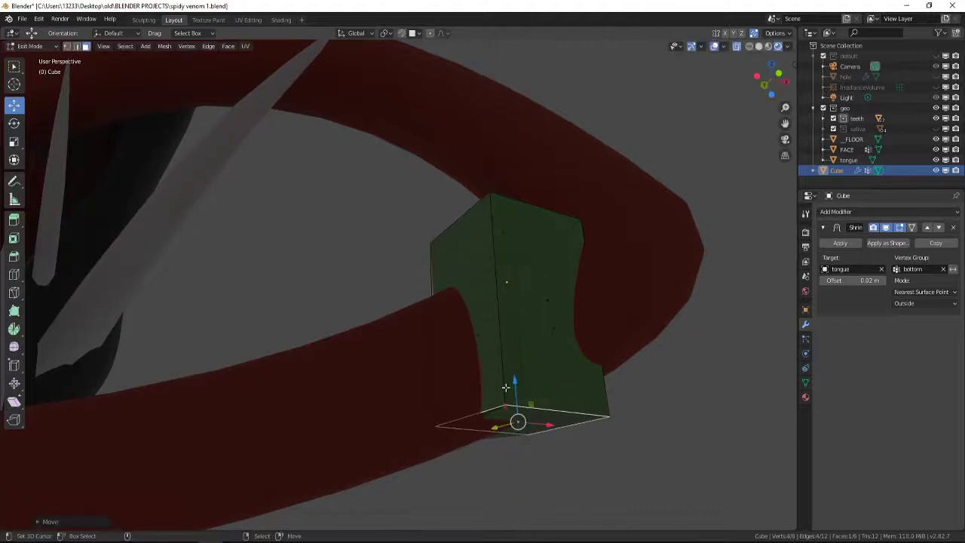
middle_click_drag(587, 328, 509, 386)
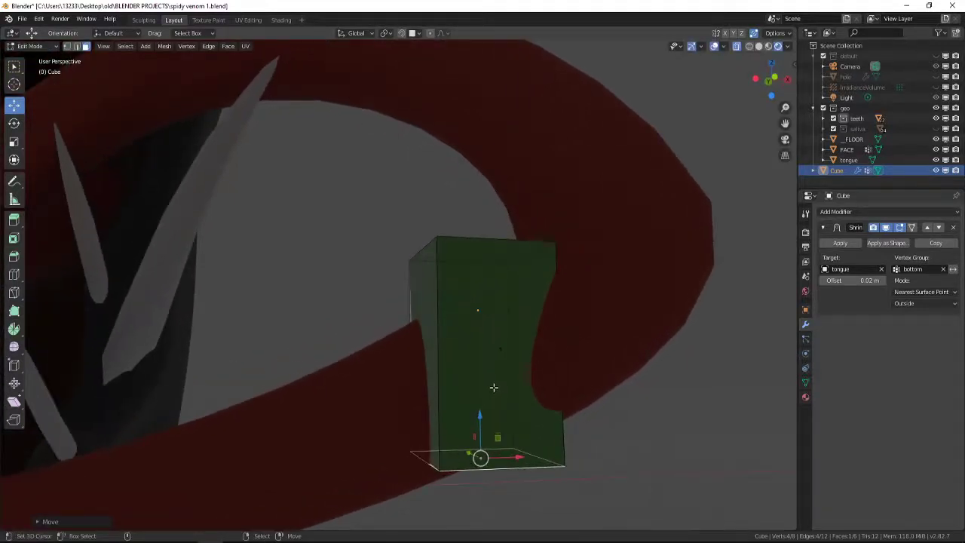
Step: Return to Object Mode and rotate the cube about -20 degrees around the global Y axis
key("Tab")
key("r")
key("x")
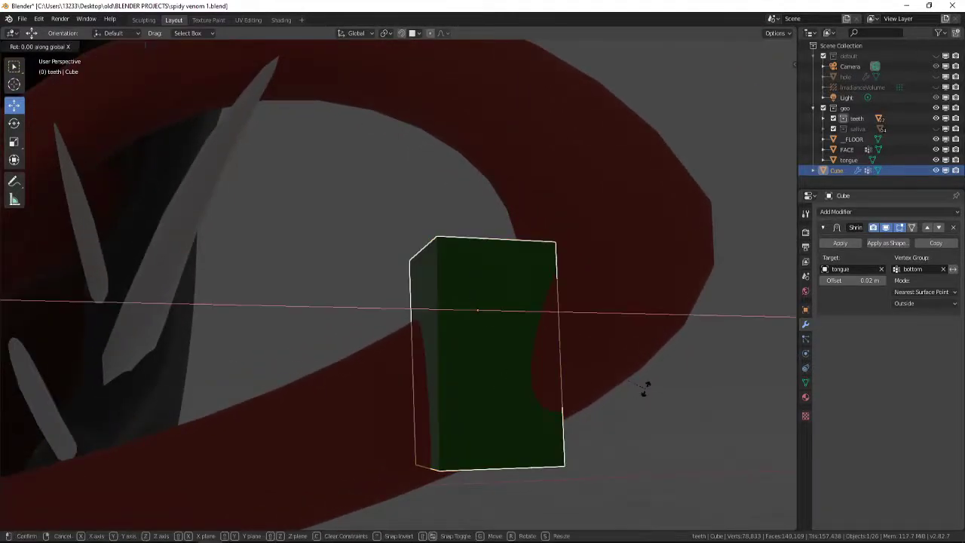
key("y")
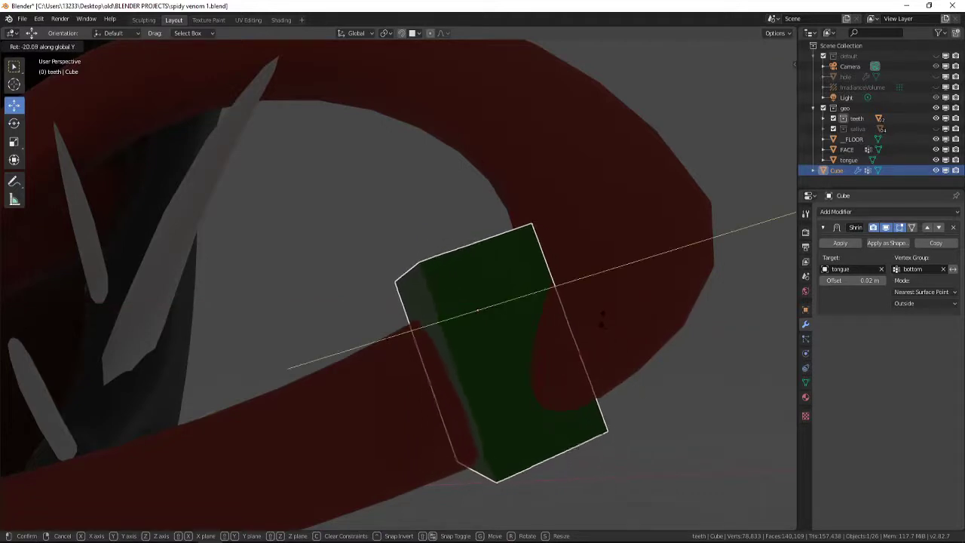
left_click(602, 327)
middle_click_drag(575, 381, 606, 339)
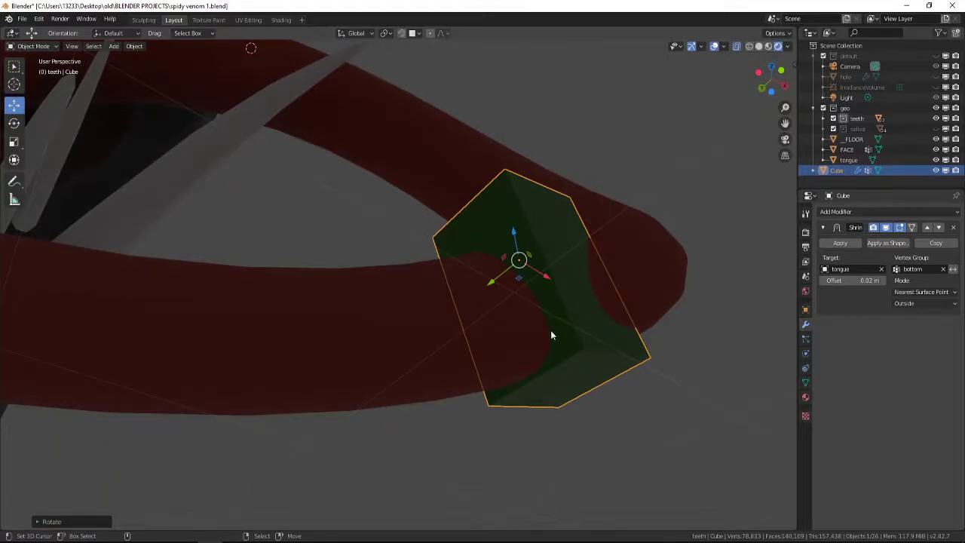
Step: Show the saliva collection again and nudge the cube's bottom face slightly along Z in Edit Mode
key("ctrl+z")
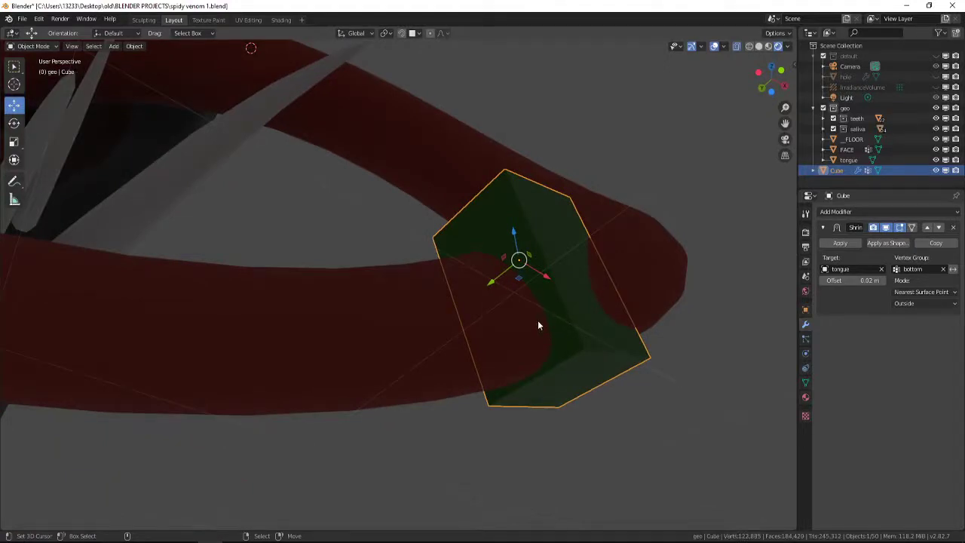
key("Tab")
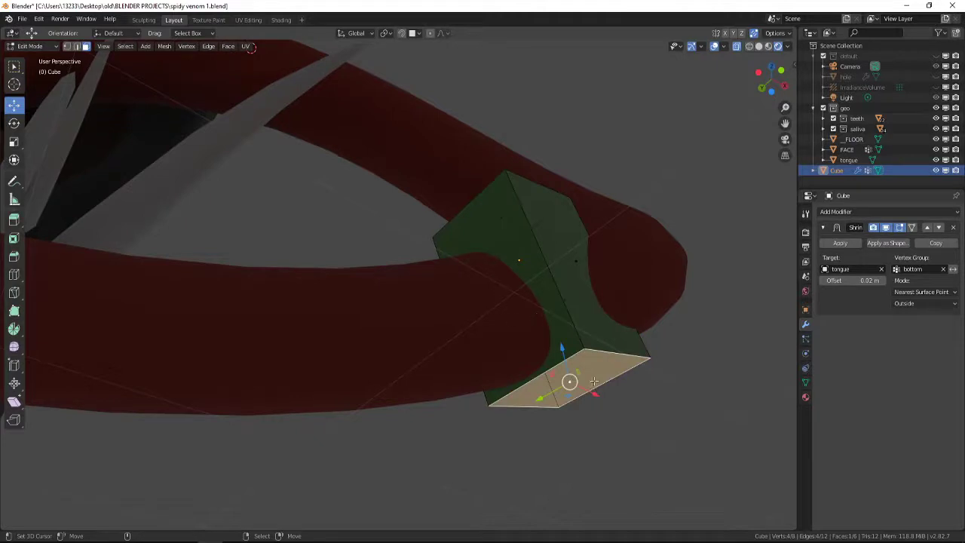
left_click_drag(558, 346, 563, 349)
Step: Add a Subdivision Surface modifier to the cube with viewport subdivisions at 3, and return to Object Mode
left_click(822, 227)
left_click(837, 212)
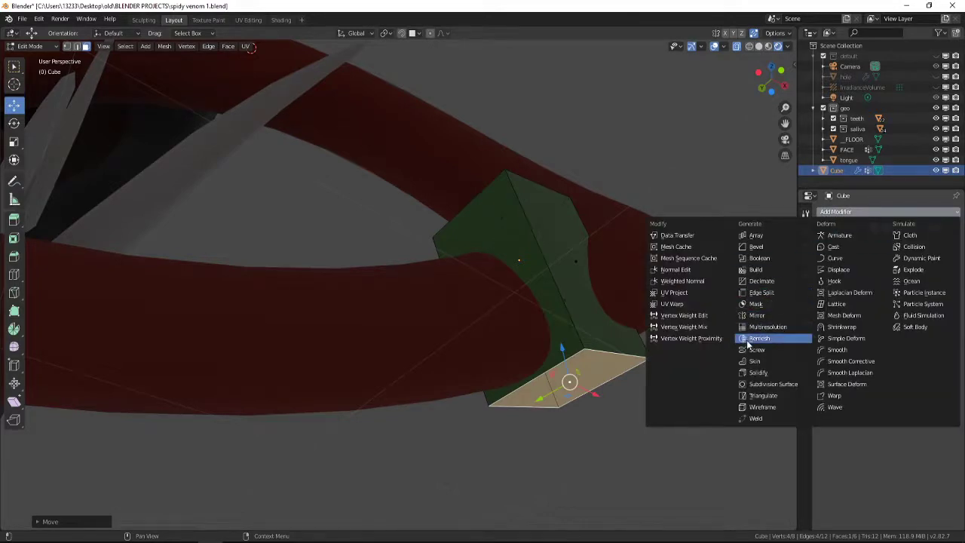
left_click(758, 383)
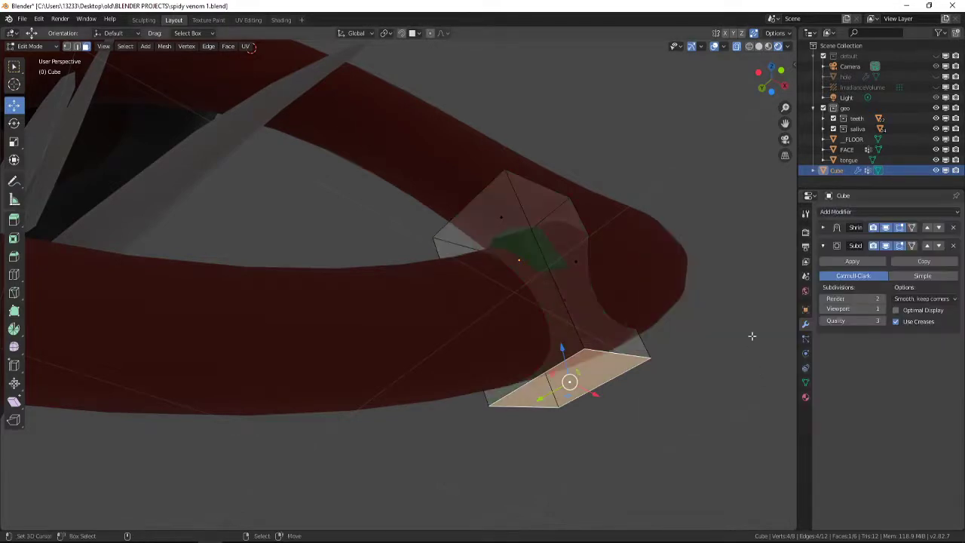
left_click(881, 309)
key("q")
key("Escape")
key("Tab")
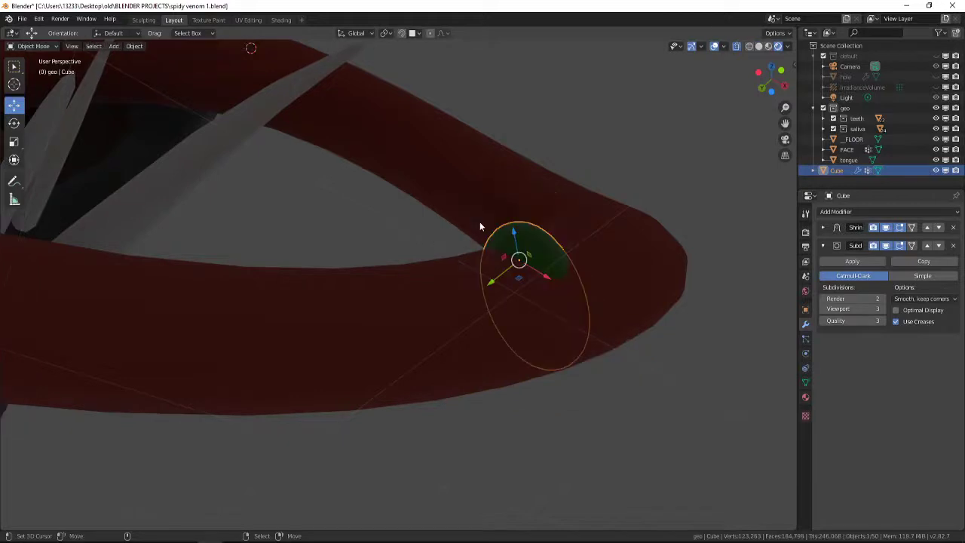
Step: Reenter Edit Mode and shift the subdivided cube's bottom face slightly along Z, checking the shape against the tongue
key("q")
left_click(466, 246)
scroll(548, 282, "down", 2)
middle_click_drag(549, 285, 565, 329)
scroll(496, 380, "up", 3)
key("Tab")
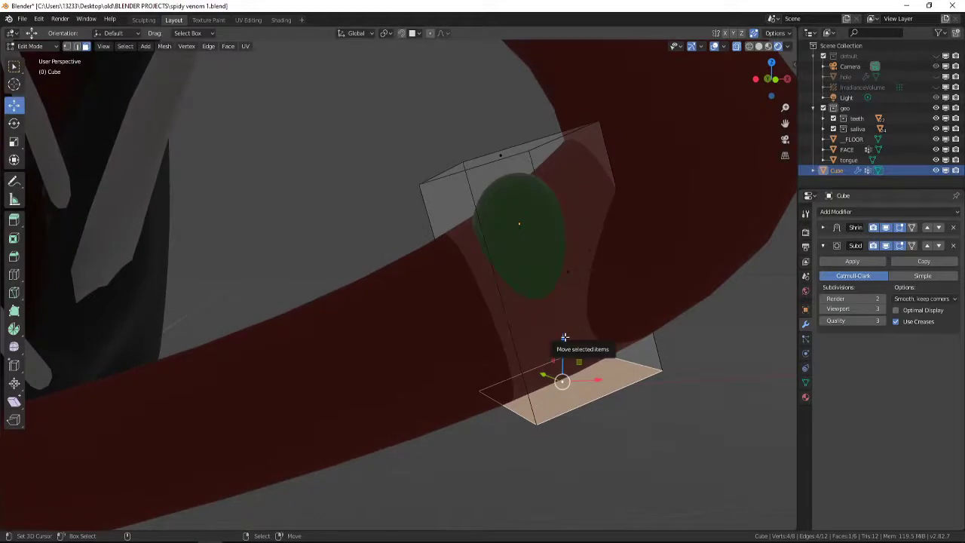
left_click_drag(563, 337, 580, 358)
middle_click_drag(580, 358, 596, 315)
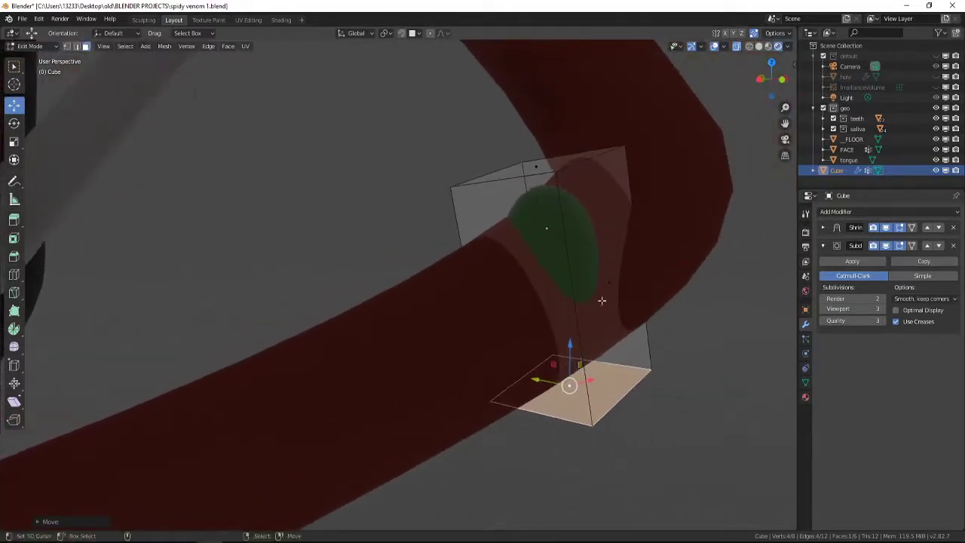
Step: Shift the cube's front side face slightly and return to Object Mode to check the fit around the tongue
left_click(608, 285)
left_click_drag(626, 285, 605, 300)
middle_click_drag(576, 390, 623, 323)
key("Tab")
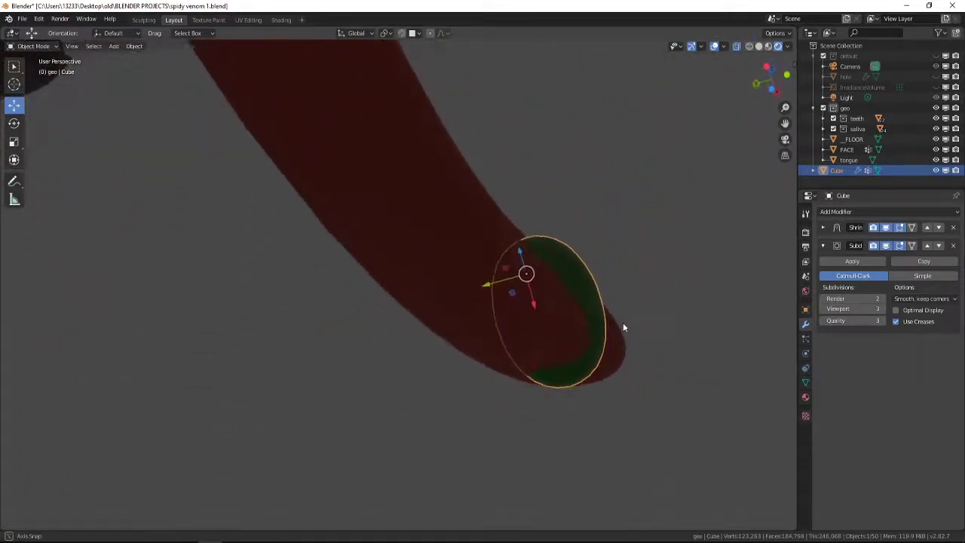
Step: Reenter Edit Mode and pull the cube's neighbouring side face outward along Y around the tongue
key("Tab")
left_click(491, 336)
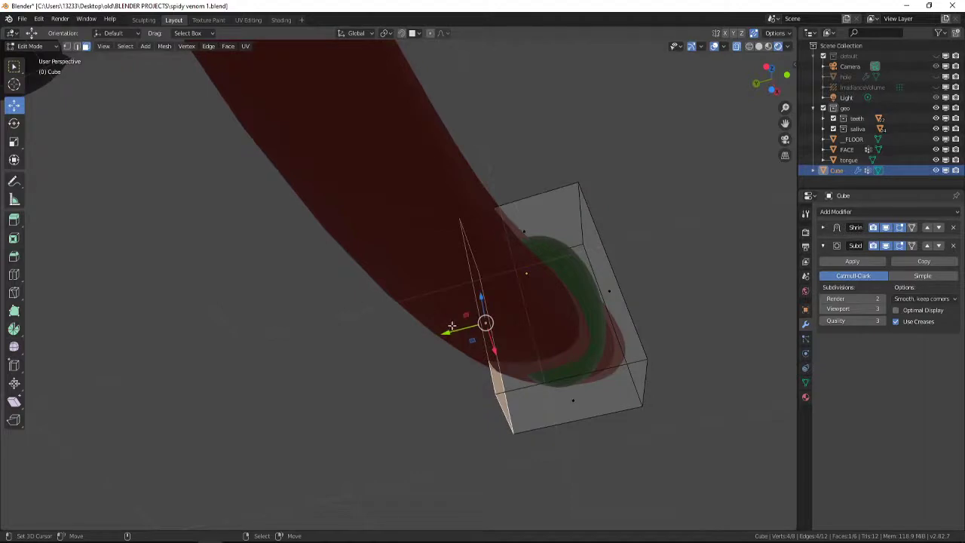
left_click_drag(451, 325, 422, 344)
middle_click_drag(422, 344, 439, 411)
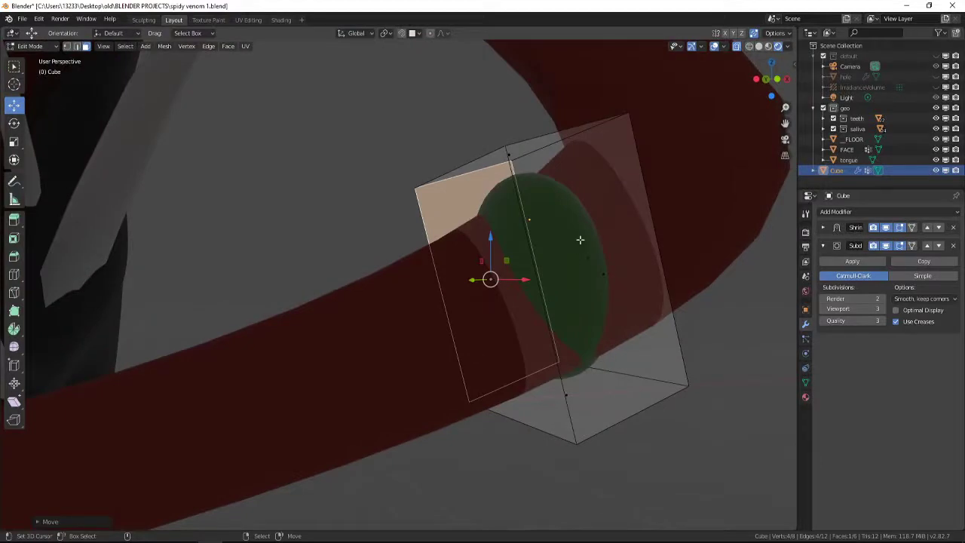
Step: Clear the face selection and lower the cube's bottom face slightly along Z
left_click(586, 266)
key("alt+a")
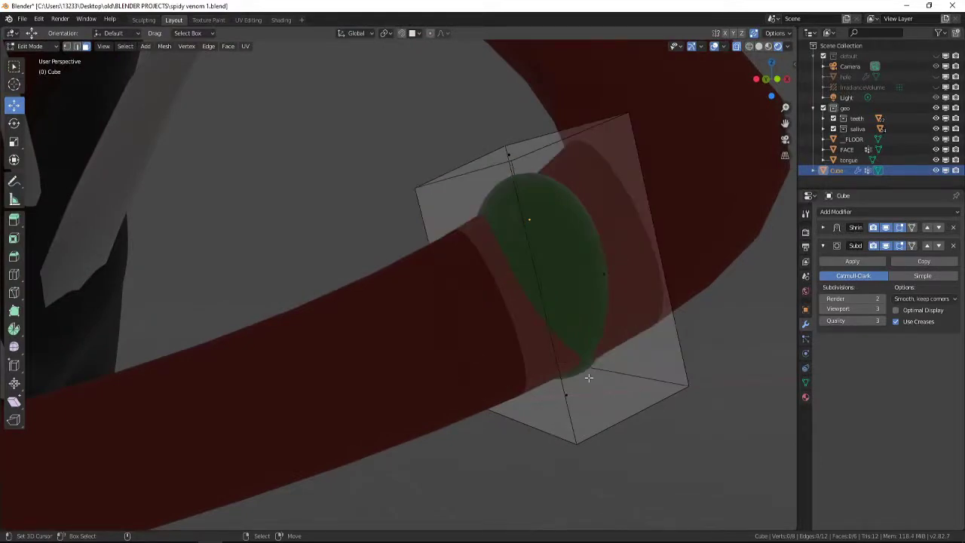
left_click(564, 417)
left_click_drag(567, 354, 567, 361)
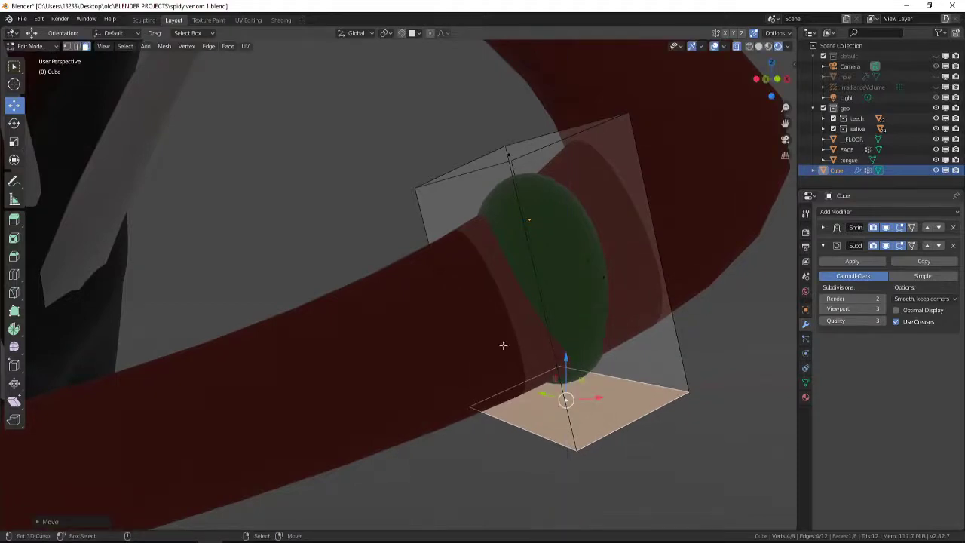
Step: Add a horizontal loop cut around the cube and slide it down near the bottom face
scroll(464, 336, "down", 1)
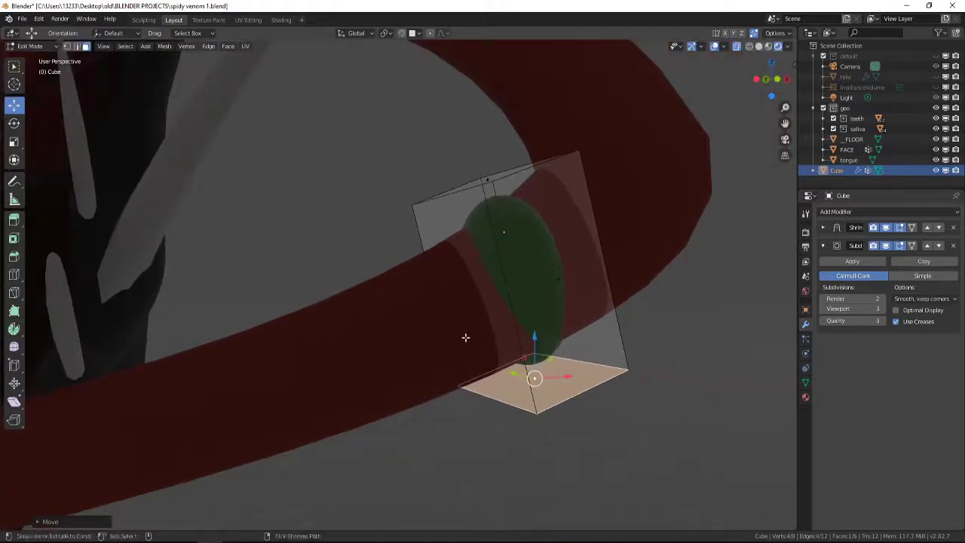
key("ctrl+r")
left_click(491, 326)
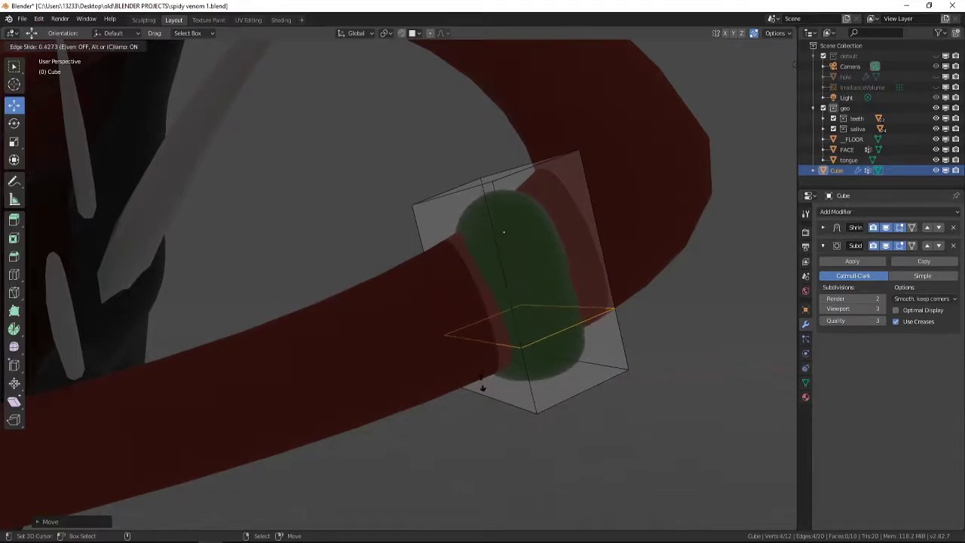
left_click(480, 398)
mouse_move(504, 333)
middle_mouse_down()
mouse_move(472, 352)
mouse_move(462, 261)
mouse_move(459, 287)
mouse_move(482, 348)
mouse_move(498, 336)
middle_mouse_up()
left_click(494, 311)
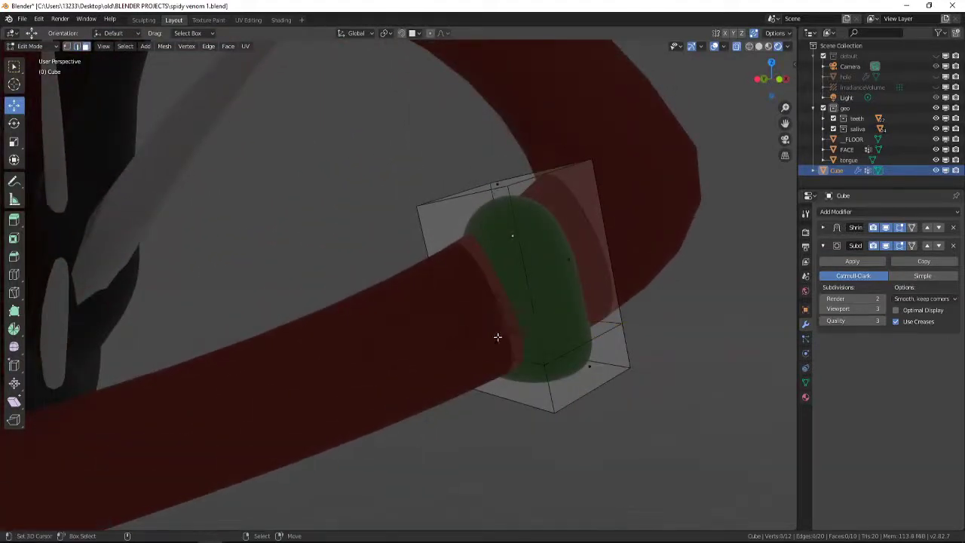
Step: Extrude the side face above the loop cut outward along the lower stretch of the tongue
left_click(477, 278)
middle_click_drag(474, 276, 430, 370)
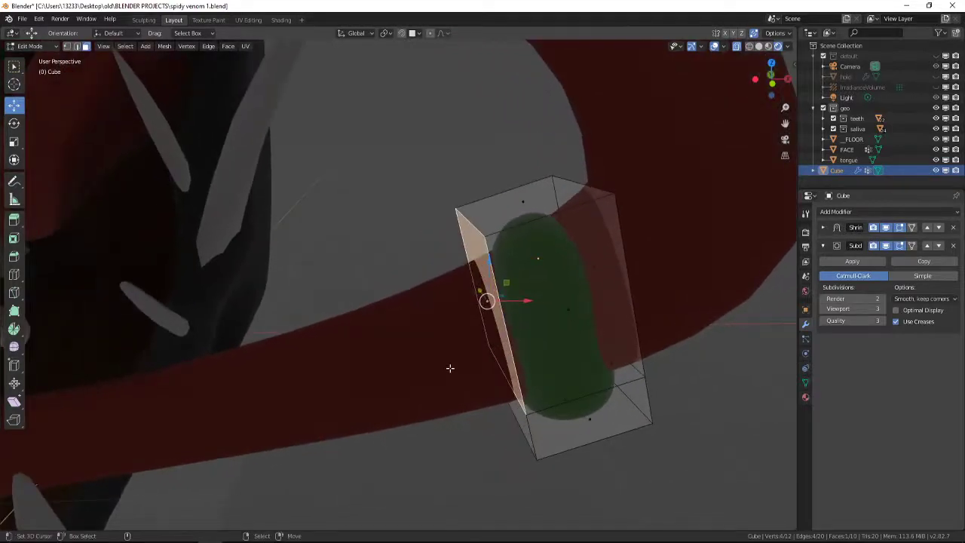
key("e")
left_click(287, 399)
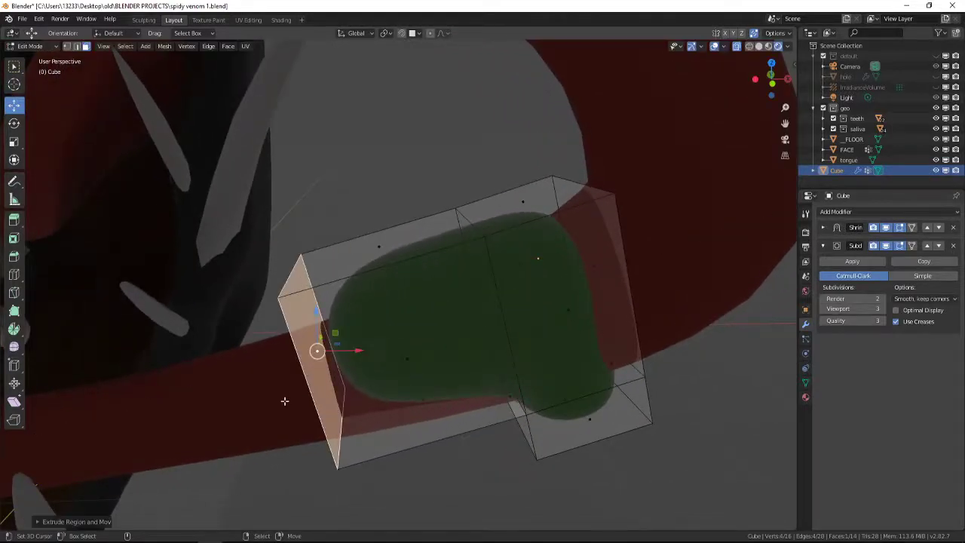
Step: Move the extruded end face slightly along the global Y axis to line it up with the tongue
scroll(285, 398, "down", 4)
scroll(258, 422, "down", 3)
middle_click_drag(257, 422, 395, 396)
scroll(355, 407, "up", 5)
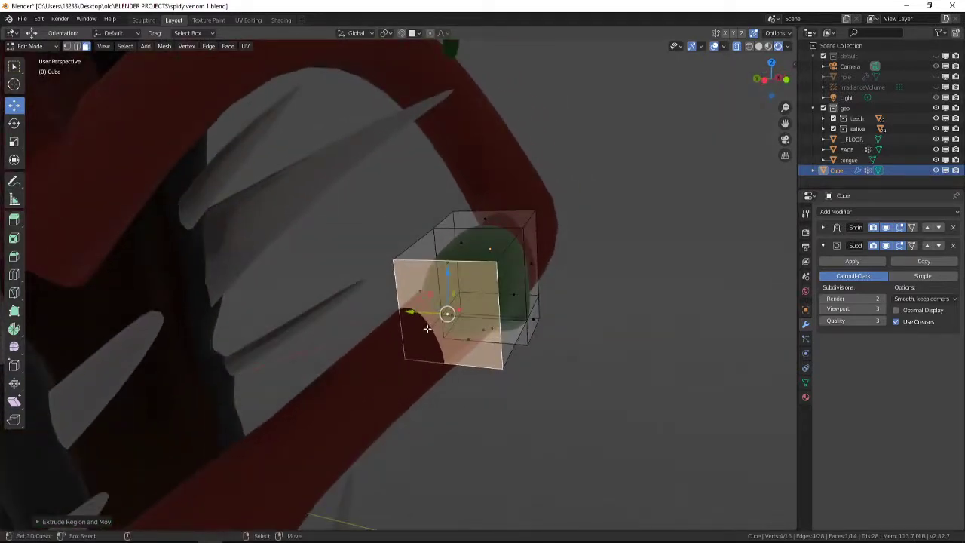
middle_click_drag(426, 328, 433, 342)
key("g")
key("y")
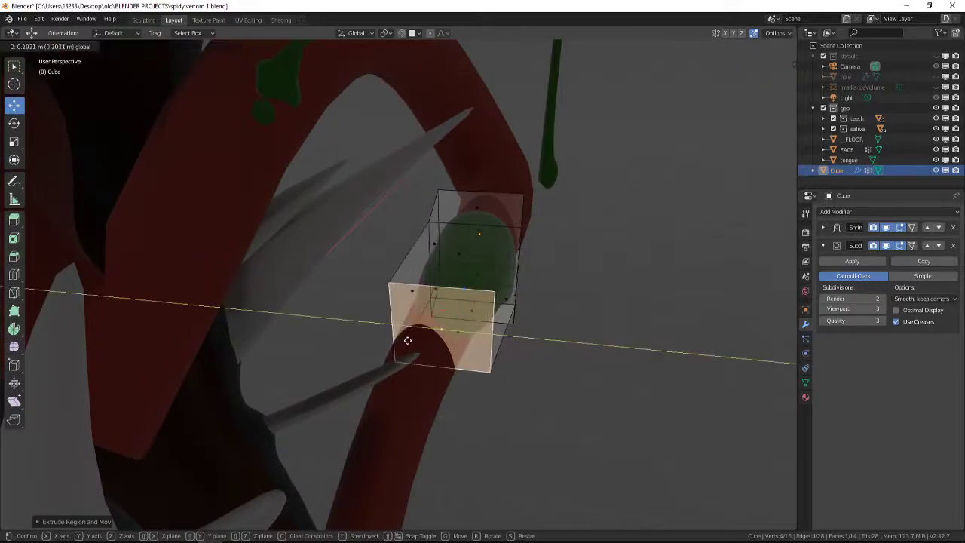
left_click(383, 356)
Step: Pull the extruded end face about 7.4 m along negative X, stretching the mesh far past the tongue
mouse_move(383, 356)
middle_mouse_down()
mouse_move(376, 332)
mouse_move(385, 338)
middle_mouse_up()
scroll(347, 324, "down", 7)
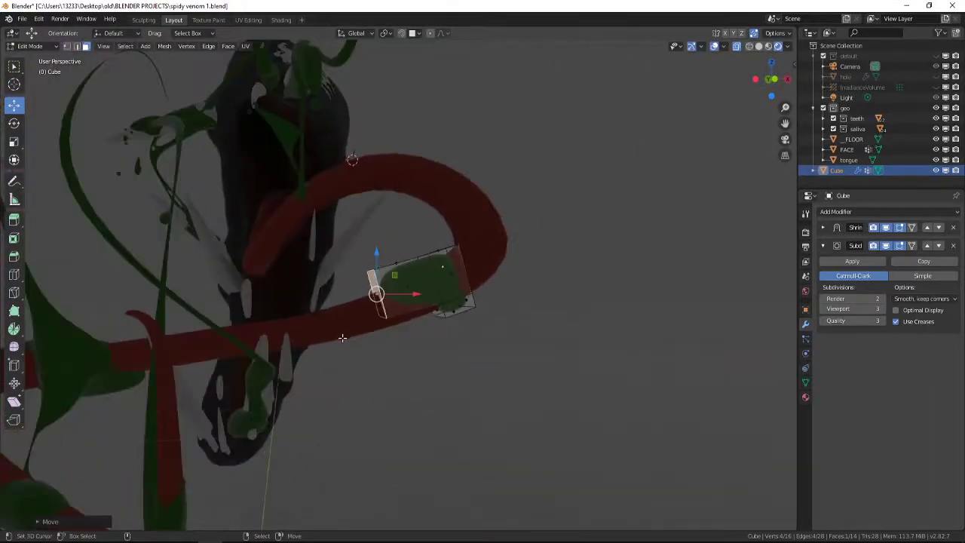
key("g")
right_click(334, 346)
scroll(334, 348, "up", 2)
middle_click_drag(334, 347, 391, 369)
scroll(391, 368, "down", 1)
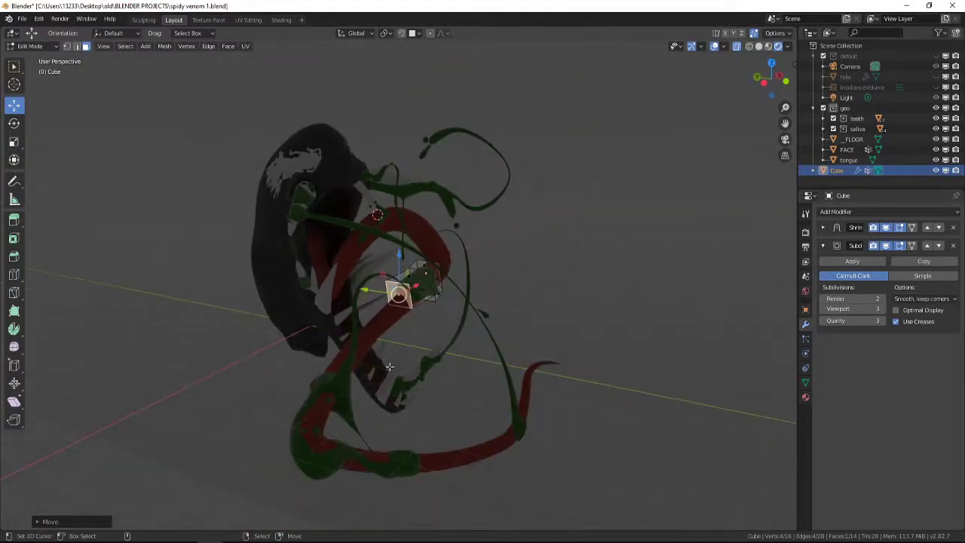
scroll(390, 368, "up", 3)
scroll(392, 366, "down", 1)
key("e")
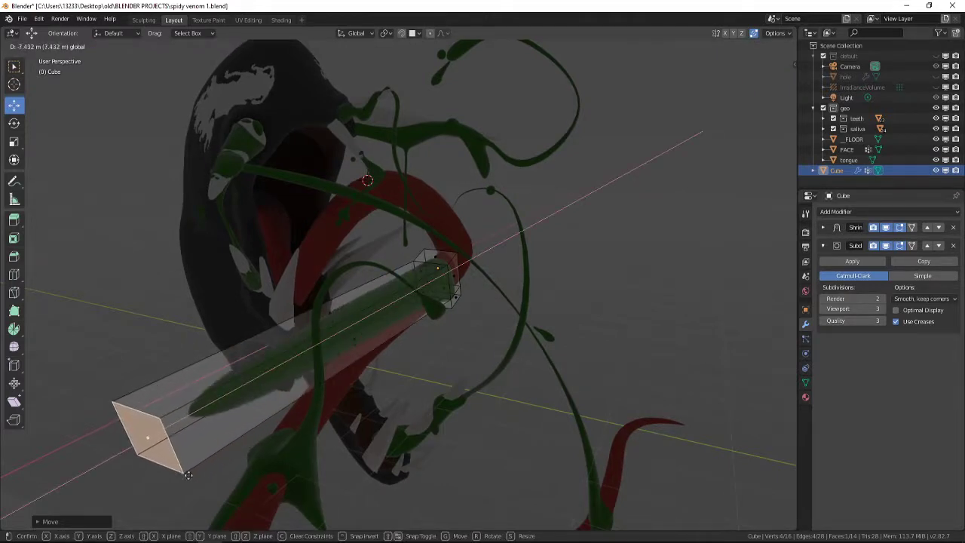
left_click(196, 454)
Step: Move the end face farther out along negative X, finishing with about 1.95 m more
scroll(279, 417, "down", 3)
scroll(290, 412, "up", 4)
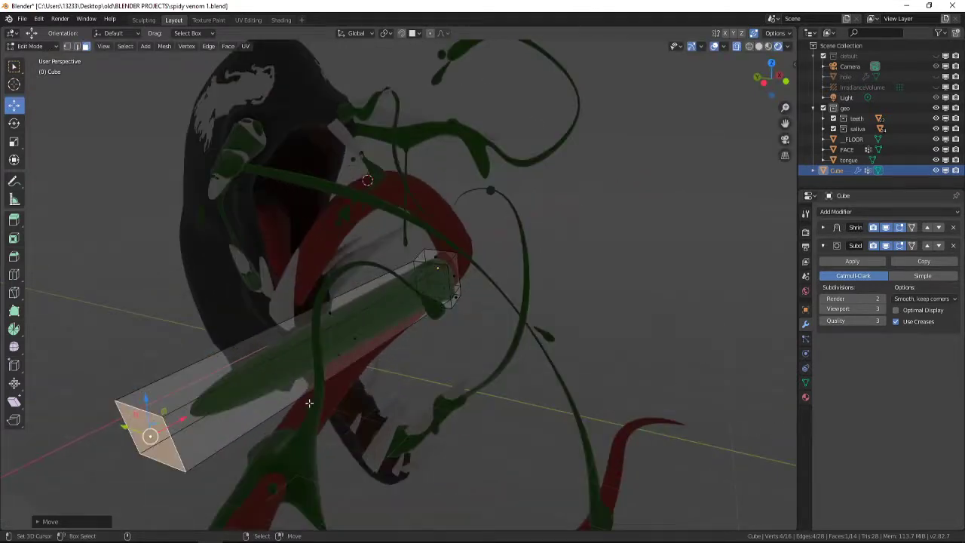
middle_click_drag(330, 408, 380, 332)
key("g")
key("x")
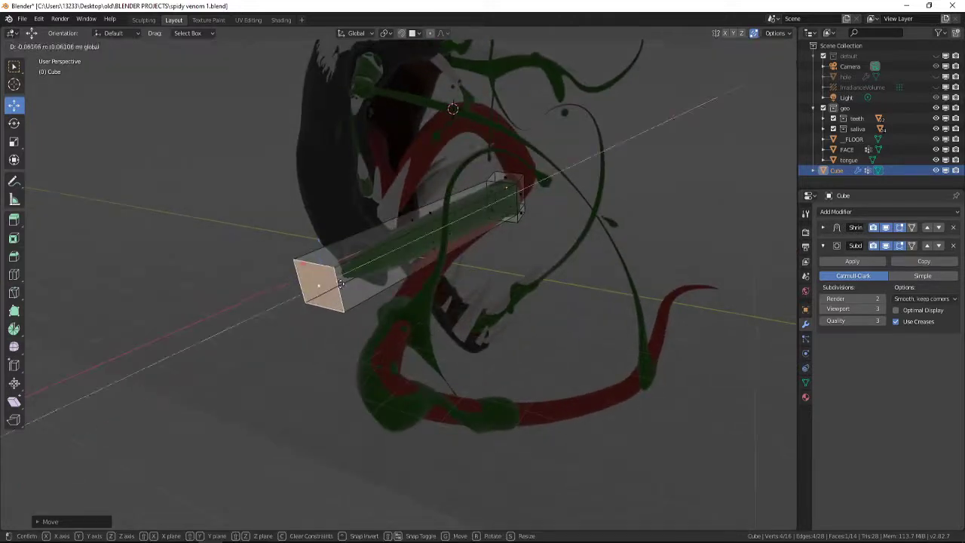
left_click(264, 386)
middle_click_drag(269, 384, 411, 279)
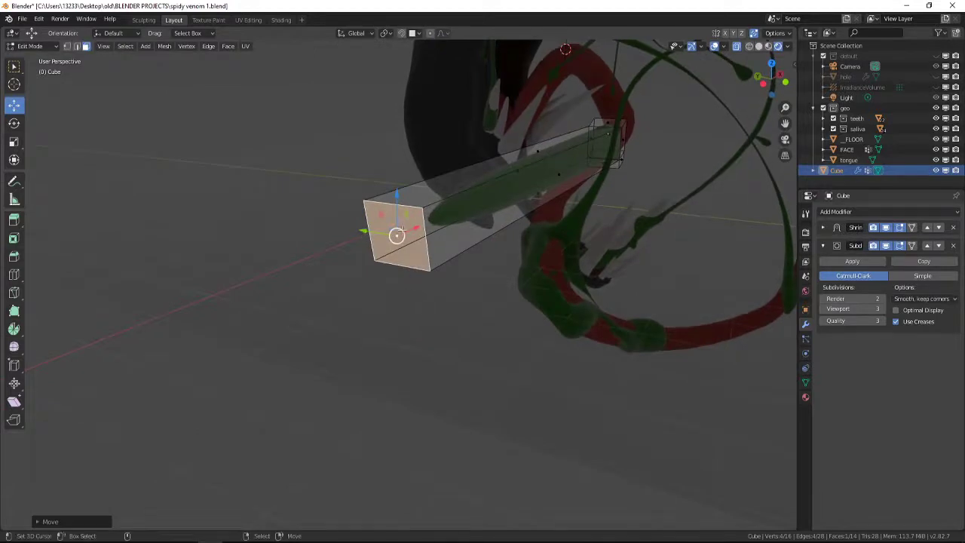
key("g")
key("x")
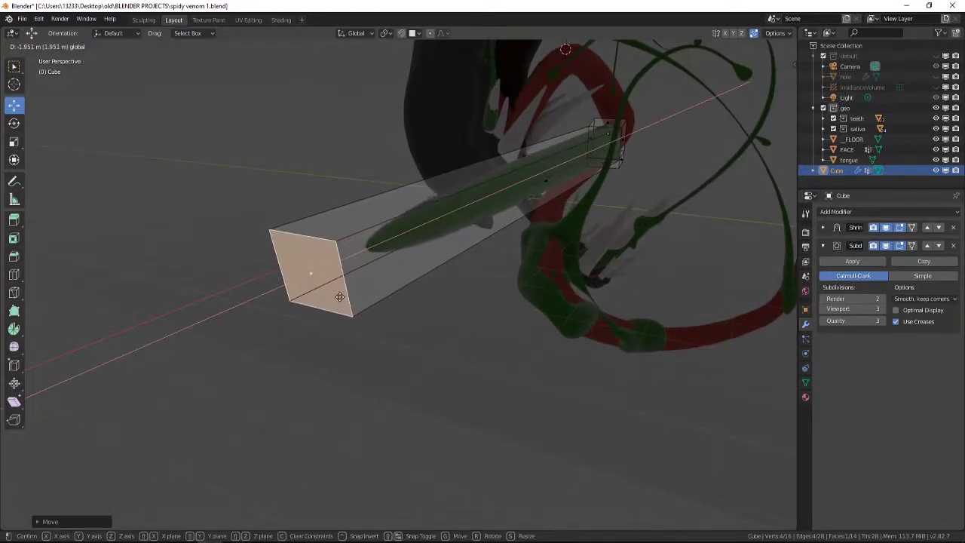
left_click(340, 297)
Step: Look through the camera and draw the end face partway back along the stretched mesh's length
left_click_drag(304, 235, 310, 244)
key("KP_0")
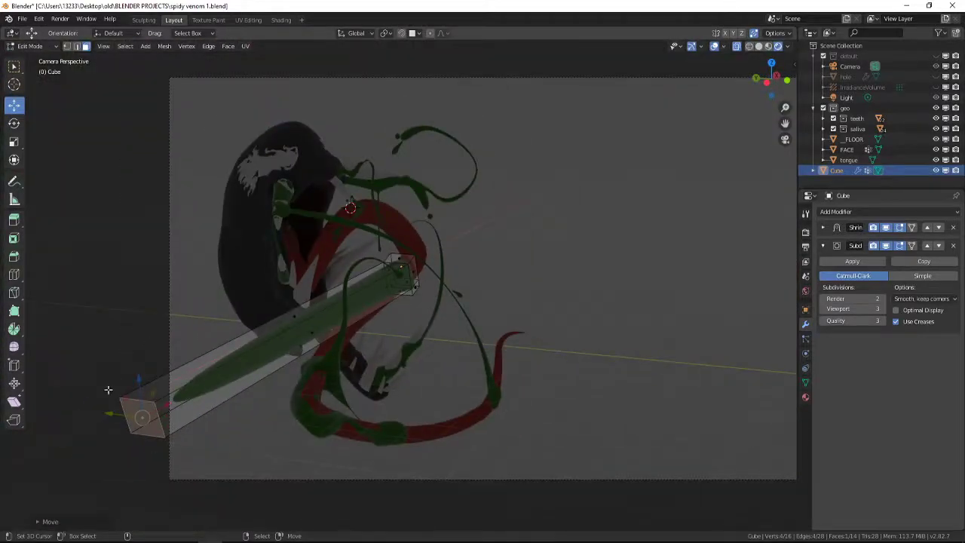
left_click_drag(112, 413, 244, 498)
left_click_drag(310, 423, 245, 327)
left_click_drag(264, 352, 215, 419)
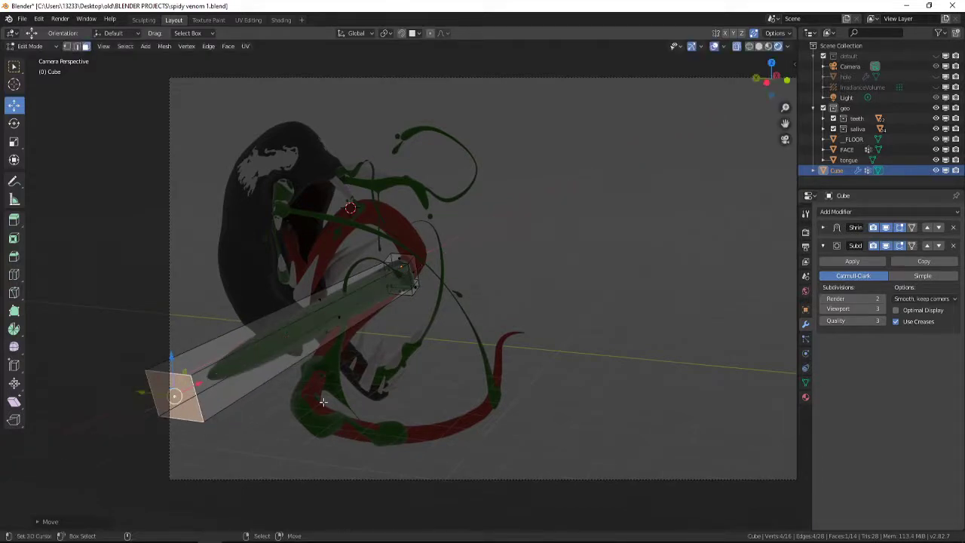
Step: Add a loop cut across the middle of the long stretched section and switch to face selection
key("ctrl+r")
left_click(321, 341)
left_click(321, 341)
key("3")
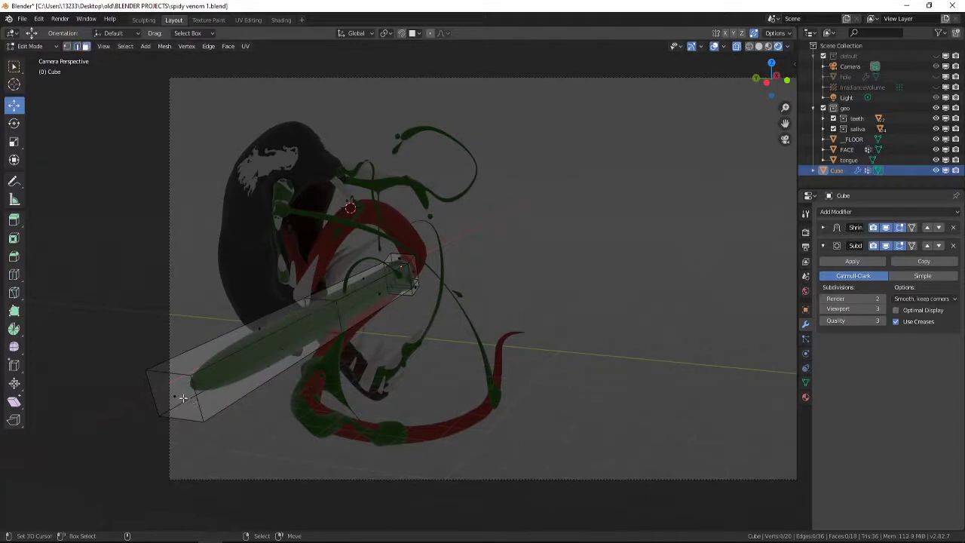
left_click(175, 396)
key("r")
key("z")
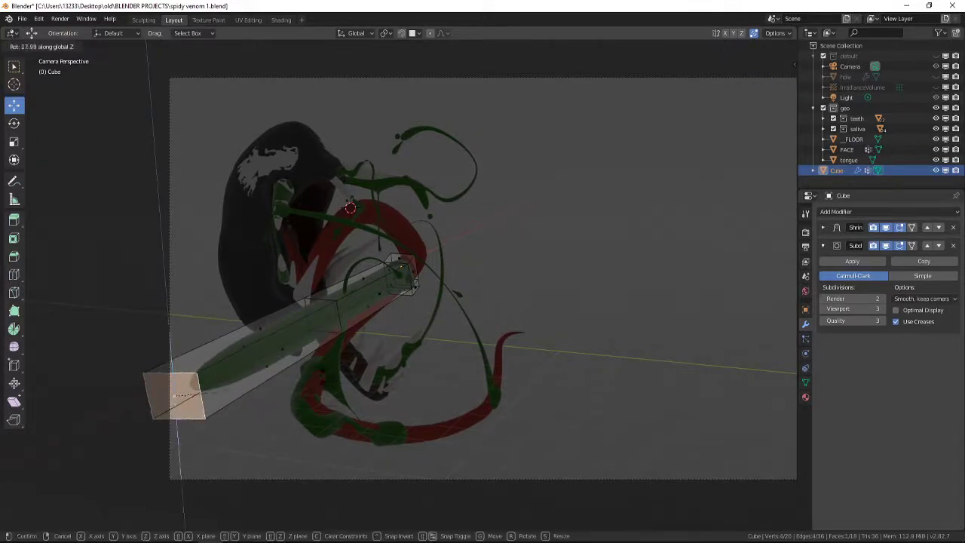
left_click(198, 394)
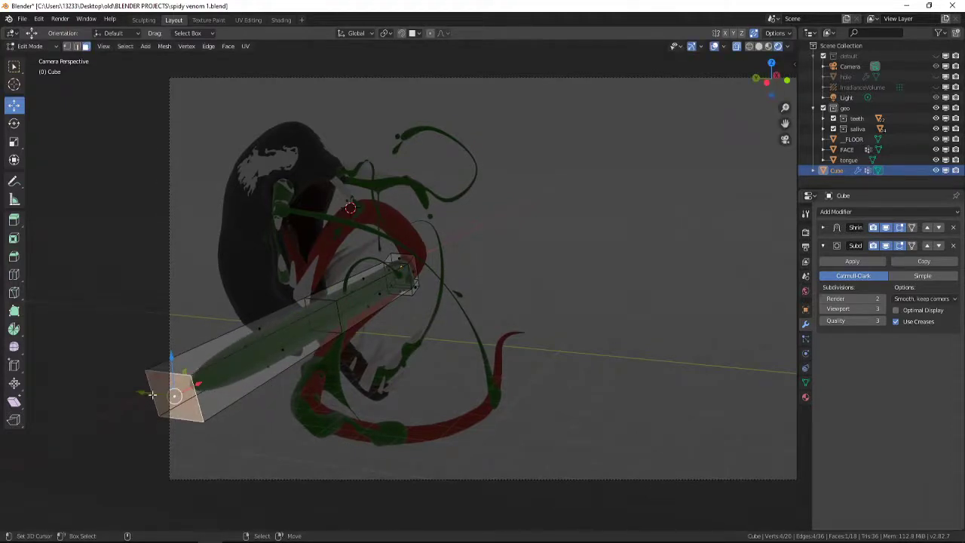
Step: Move the far end face about 3 m along negative Y and raise it along Z
key("g")
key("y")
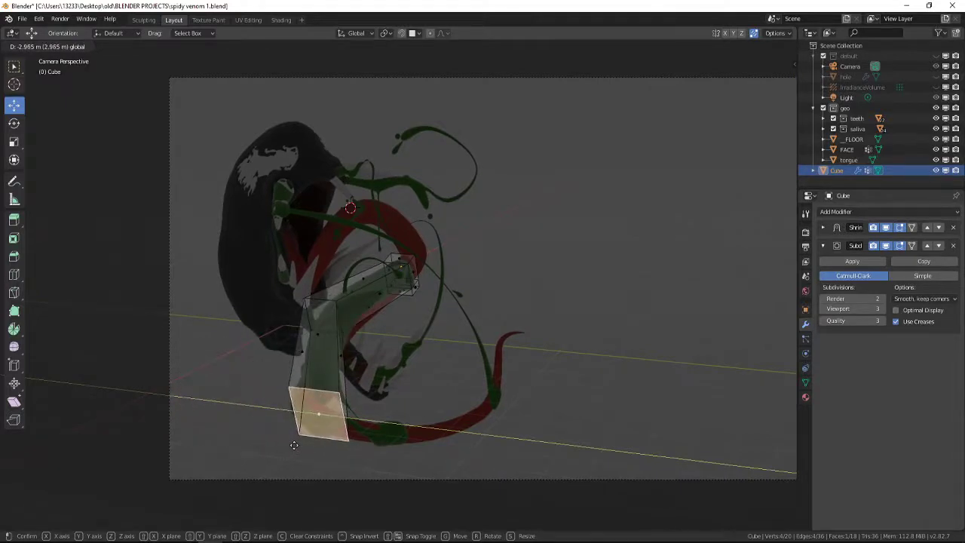
left_click(294, 445)
key("g")
key("z")
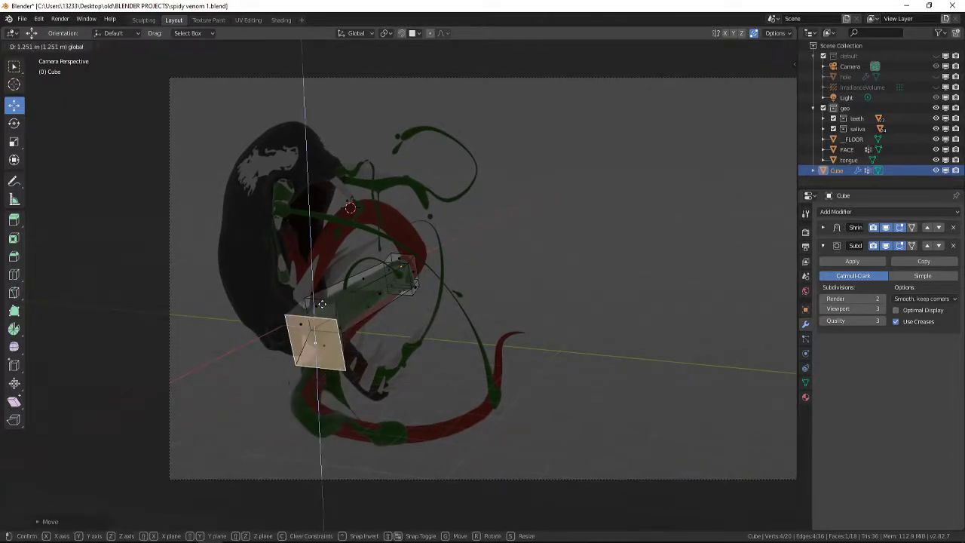
left_click(316, 260)
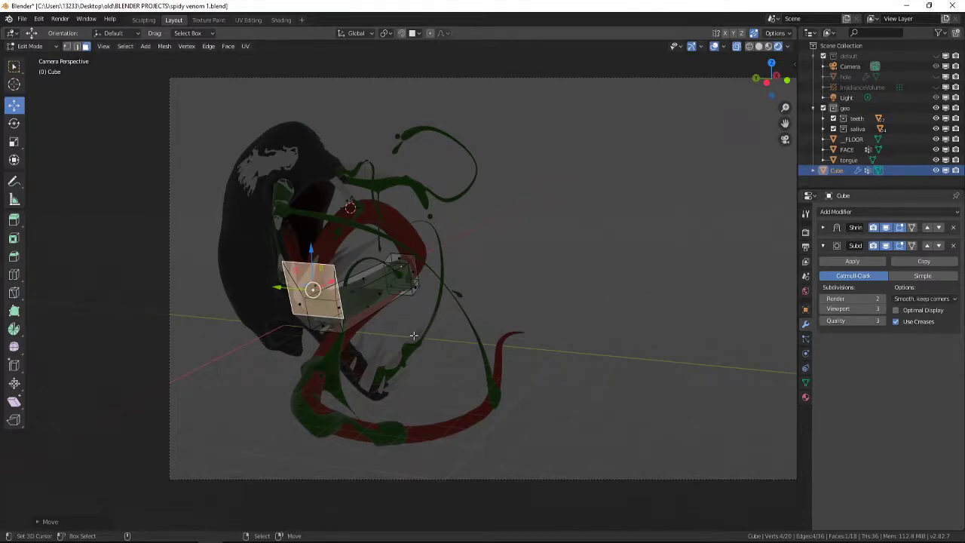
Step: Set the viewport to Rendered shading, and select the light with the hidden hole and IrradianceVolume objects shown again
middle_click_drag(468, 336, 250, 282)
left_click_drag(244, 269, 298, 363)
key("z")
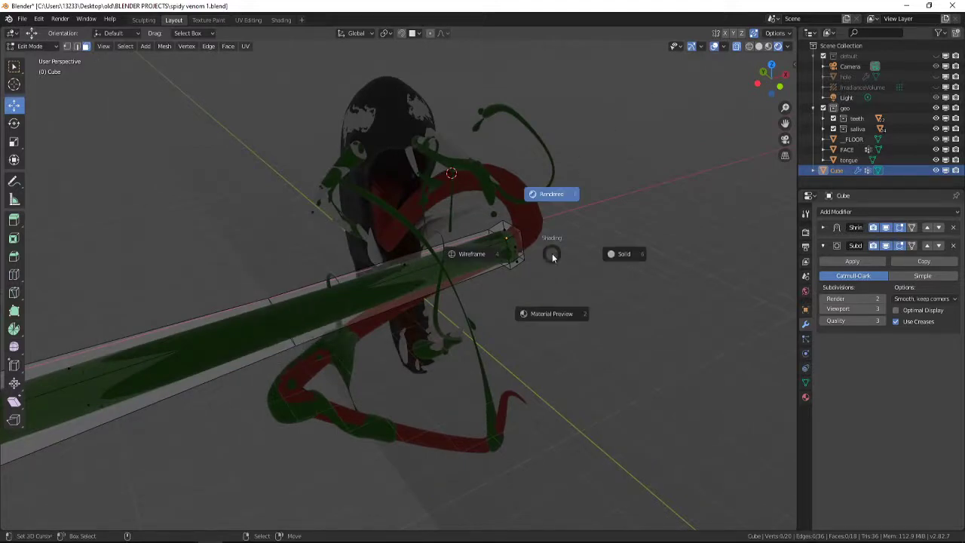
left_click(563, 205)
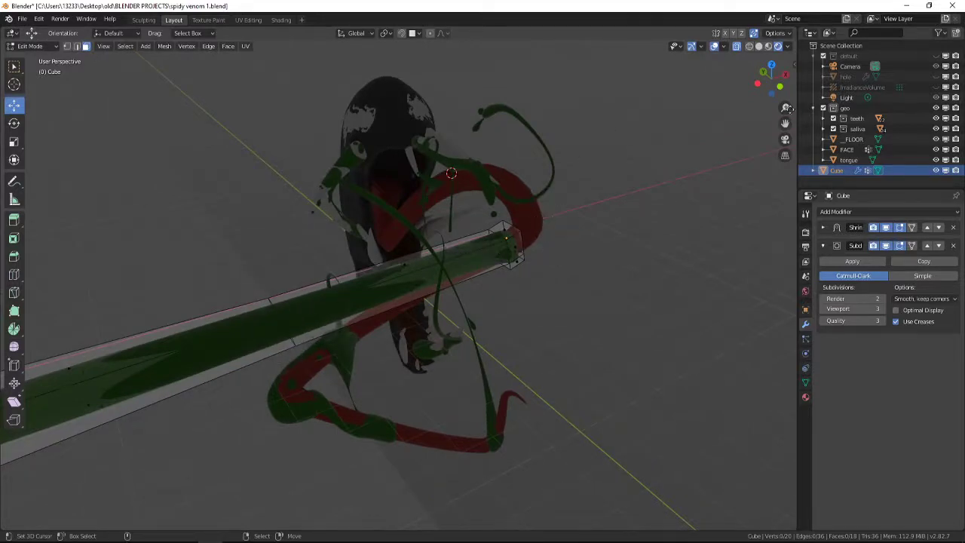
left_click(837, 98)
scroll(384, 326, "down", 3)
scroll(384, 325, "up", 2)
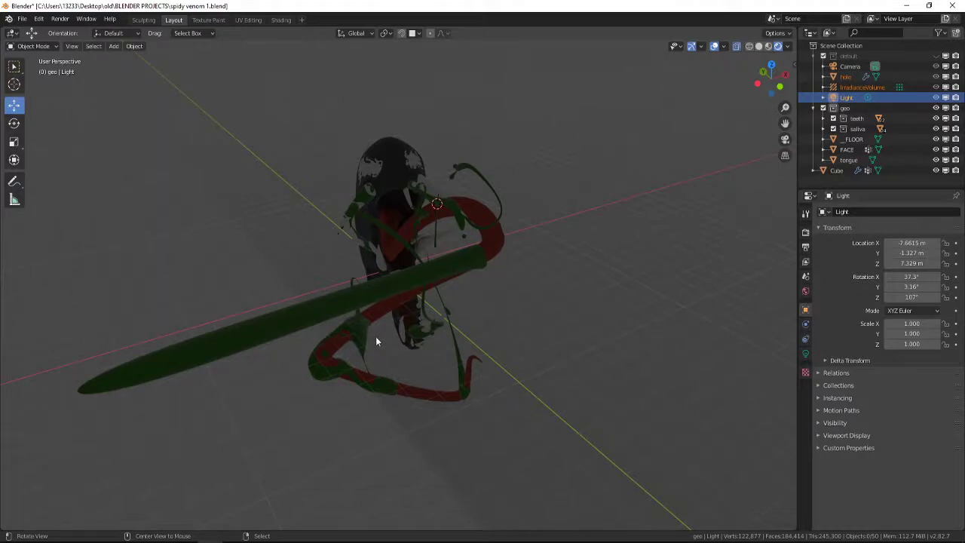
Step: Select the stretched cube and reenter Edit Mode with nothing selected
left_click(253, 368)
middle_click_drag(273, 371, 344, 363)
key("Tab")
right_click(307, 235)
middle_click_drag(380, 295, 356, 337)
left_click_drag(285, 323, 380, 374)
left_click_drag(308, 326, 388, 387)
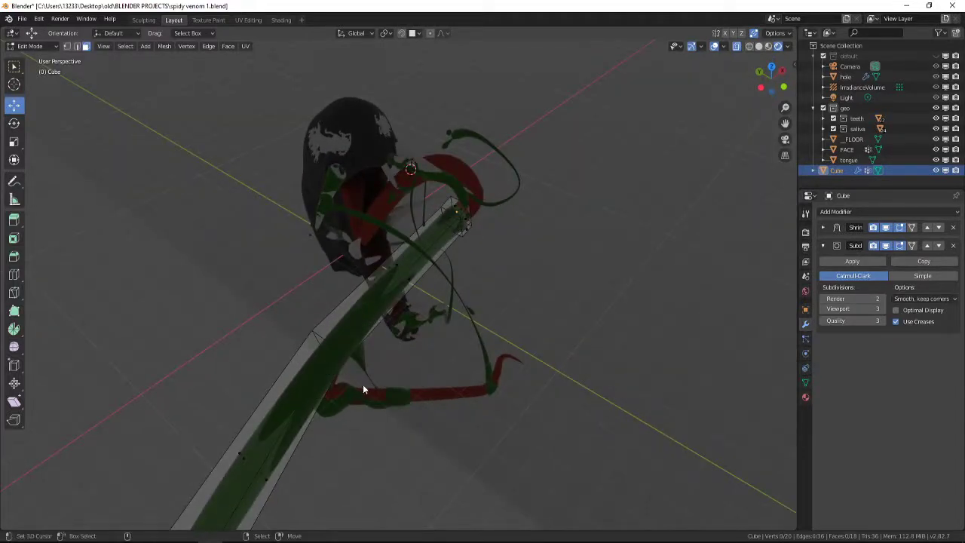
middle_click_drag(342, 416, 334, 309)
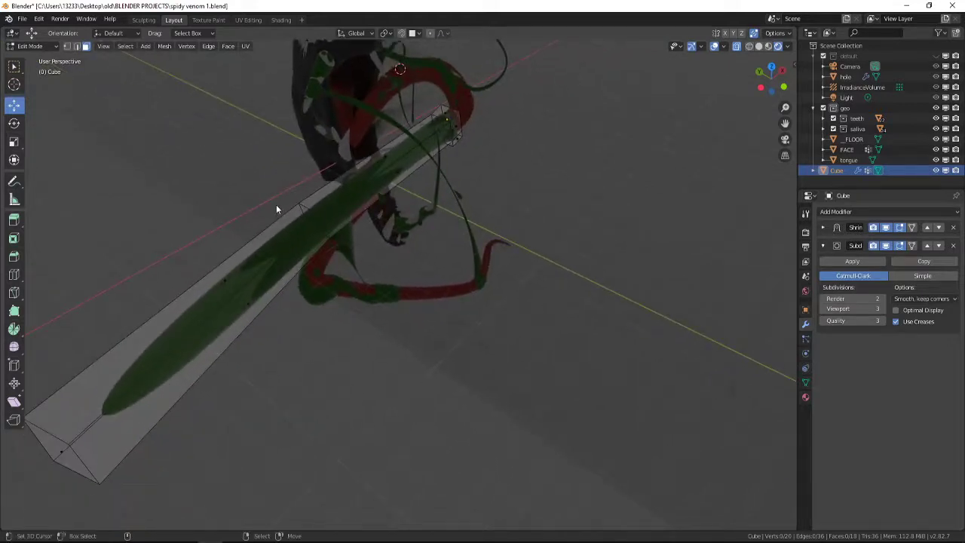
left_click_drag(323, 253, 324, 252)
mouse_move(338, 249)
middle_mouse_down()
mouse_move(346, 276)
mouse_move(345, 239)
middle_mouse_up()
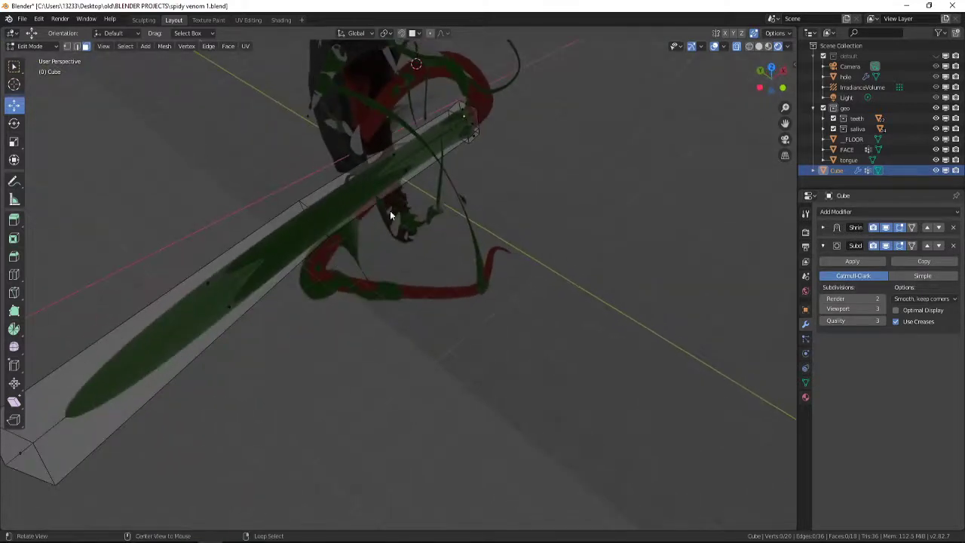
left_click(713, 47)
left_click(714, 47)
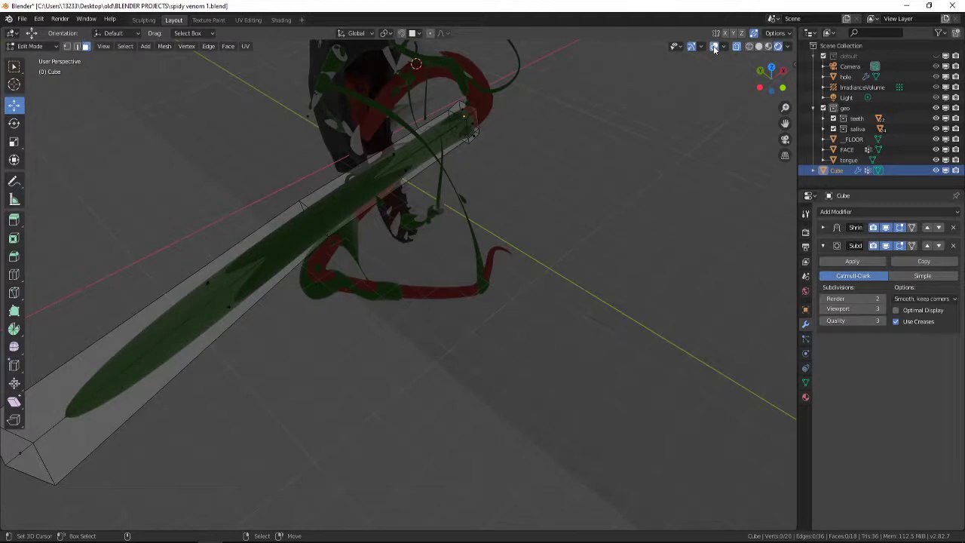
left_click(303, 207, "alt")
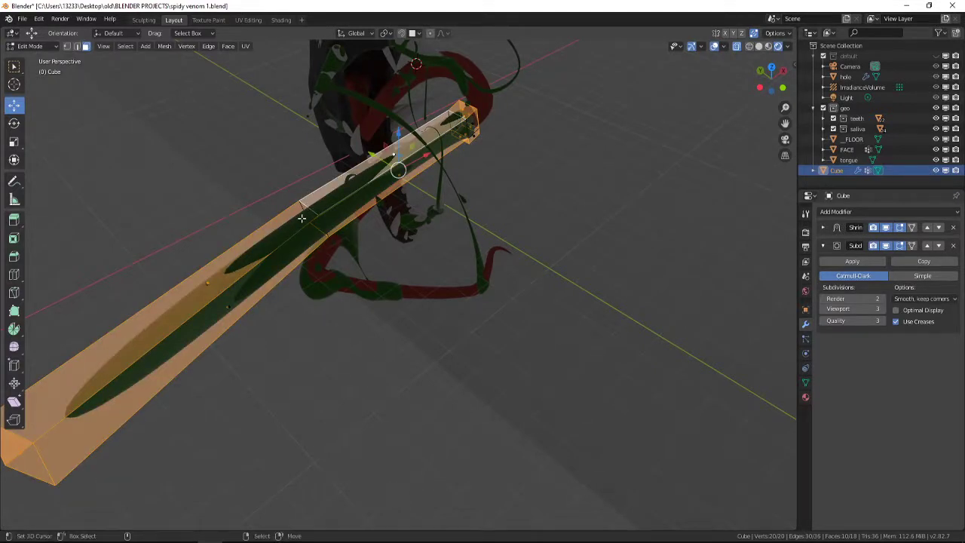
key("alt+a")
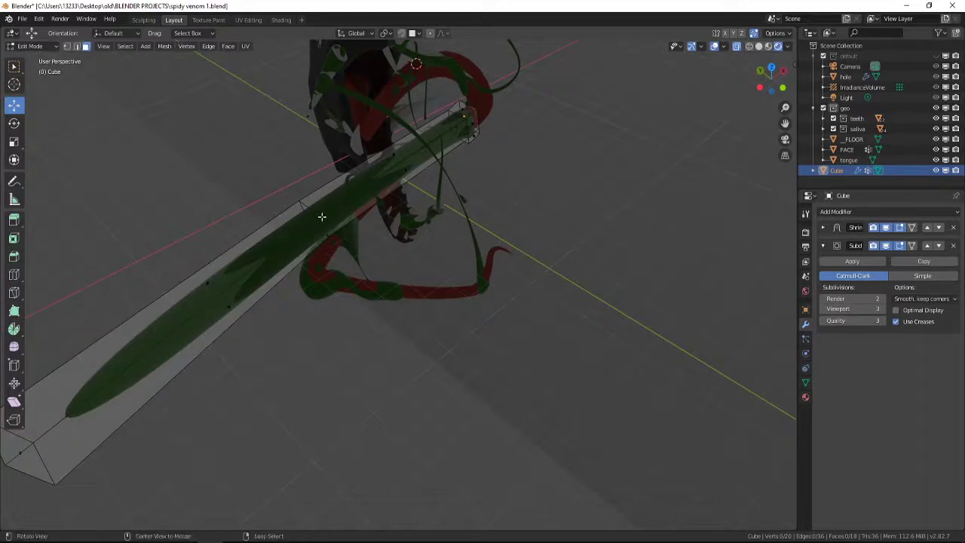
left_click(321, 218, "alt")
scroll(323, 230, "up", 3)
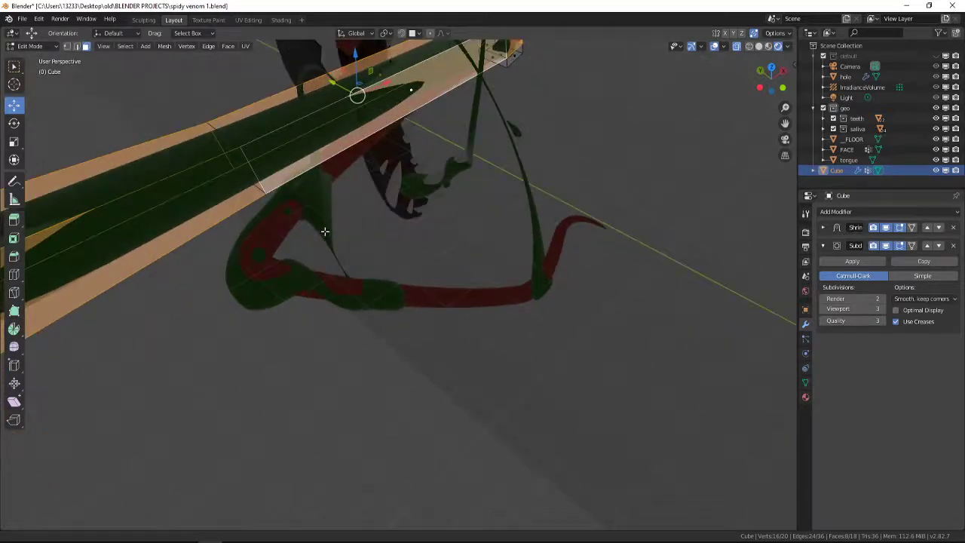
Step: Box-select the four vertices of the strand's middle loop in vertex mode, then shift the loop along Y and lower it along Z
middle_click_drag(324, 231, 410, 284, "shift")
key("1")
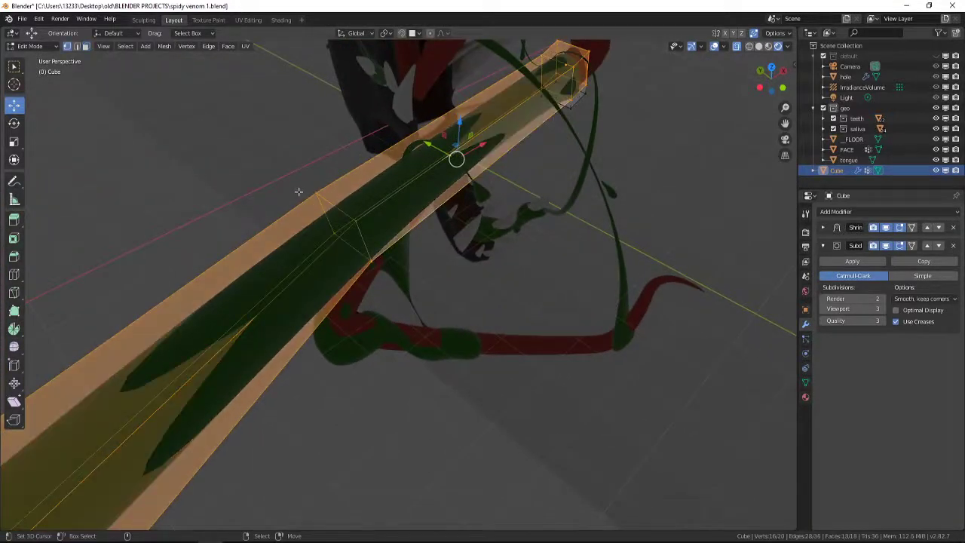
left_click_drag(298, 191, 397, 278)
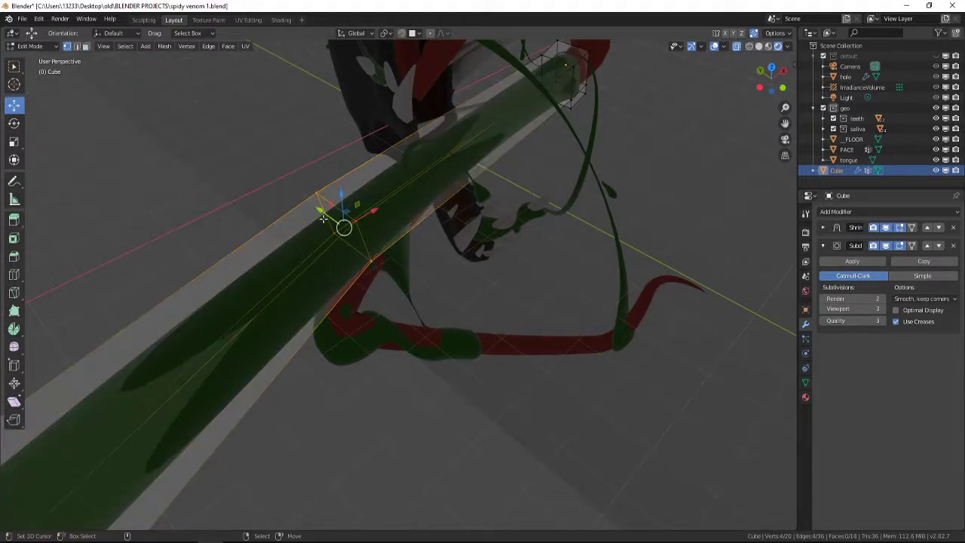
left_click_drag(321, 214, 213, 160)
left_click_drag(233, 117, 235, 207)
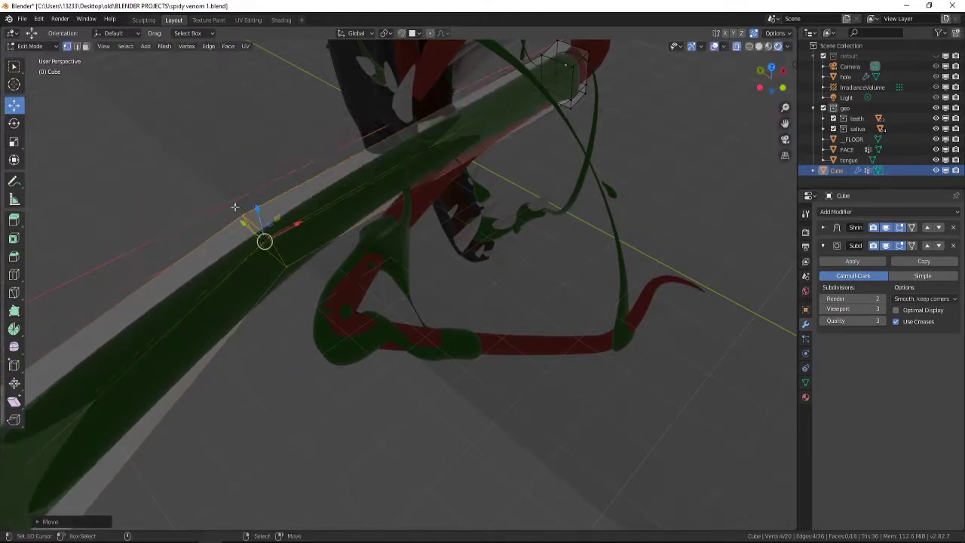
Step: Add a loop cut between the strand's middle loop and the tongue block, slid towards the block
scroll(364, 217, "up", 3)
middle_click_drag(409, 211, 343, 336, "shift")
scroll(344, 336, "down", 4)
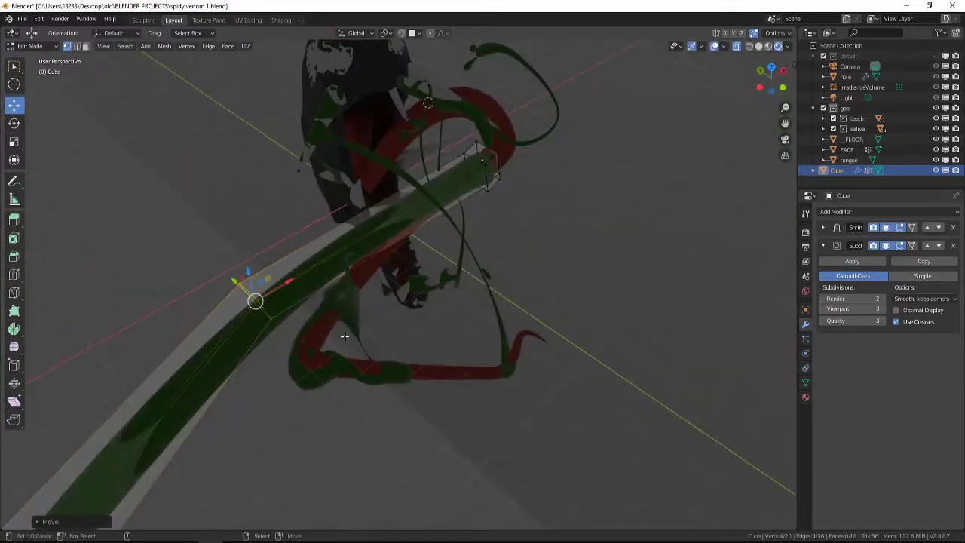
middle_click_drag(337, 396, 396, 235, "shift")
scroll(394, 232, "down", 2)
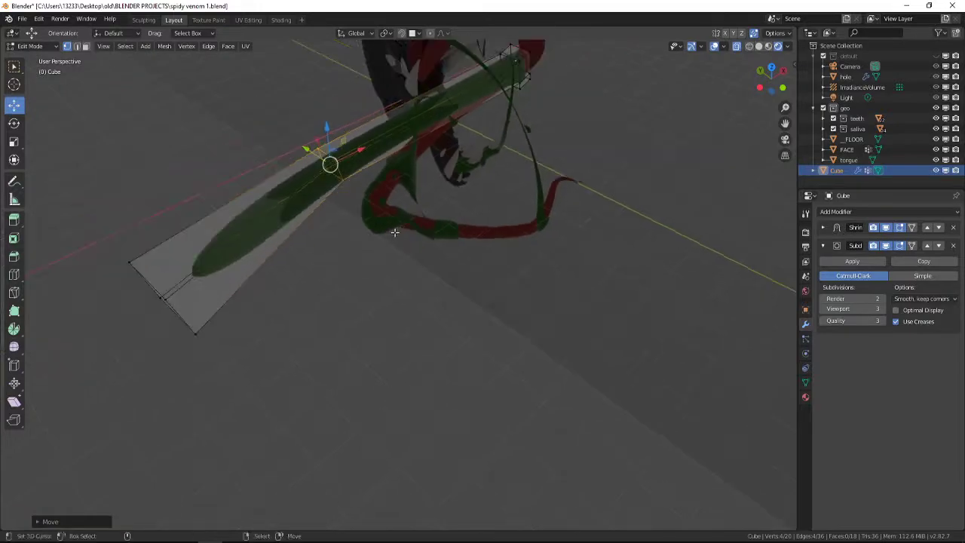
scroll(328, 239, "up", 3)
middle_click_drag(517, 211, 471, 453, "shift")
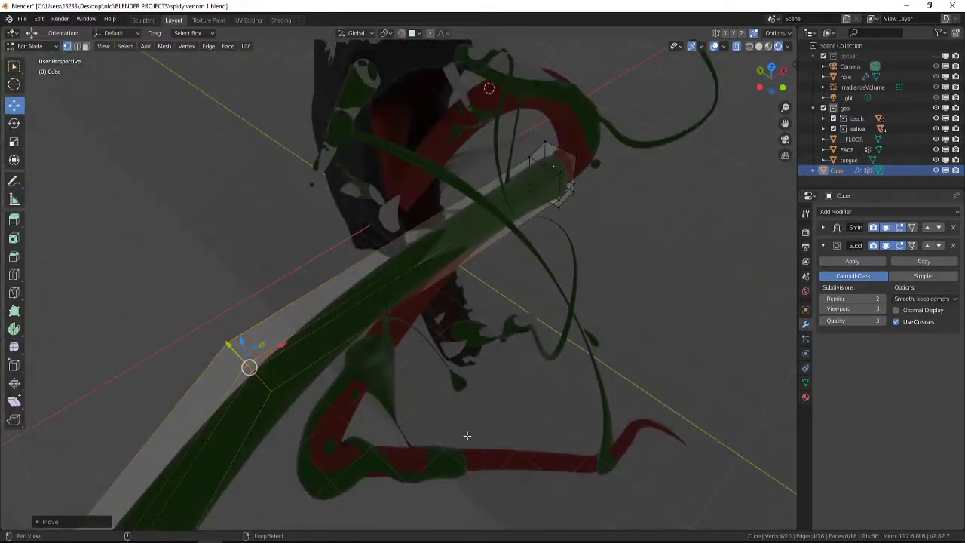
scroll(540, 253, "up", 3)
middle_click_drag(540, 253, 505, 358, "shift")
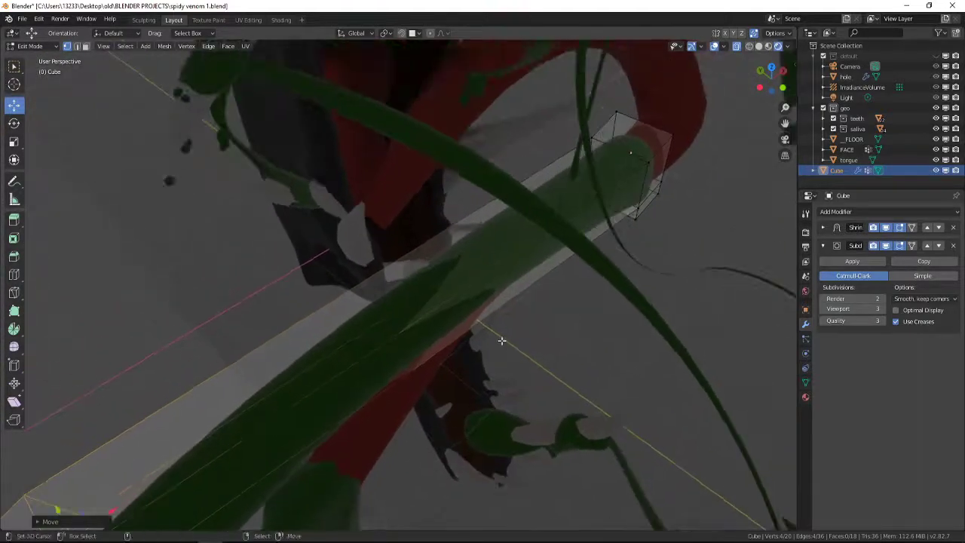
key("ctrl+r")
left_click(482, 295)
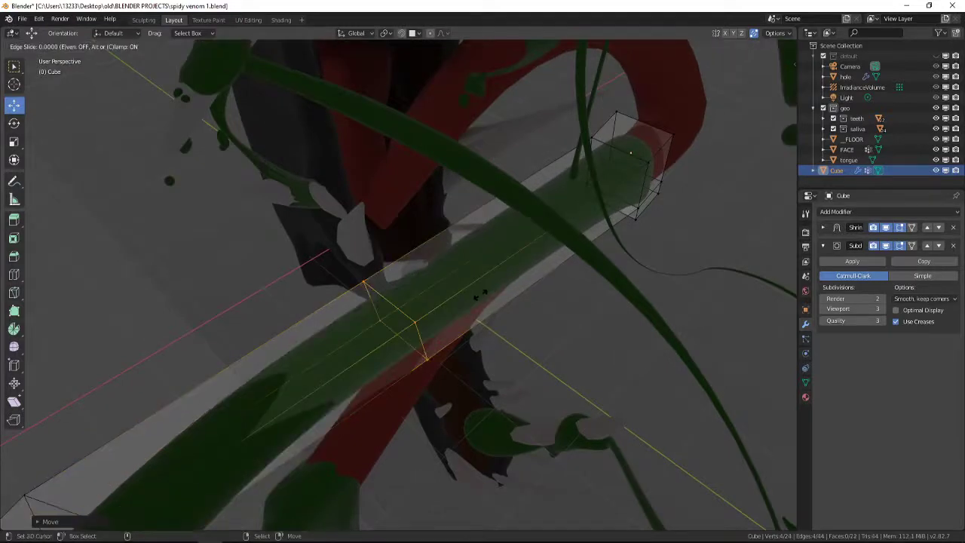
left_click(575, 195)
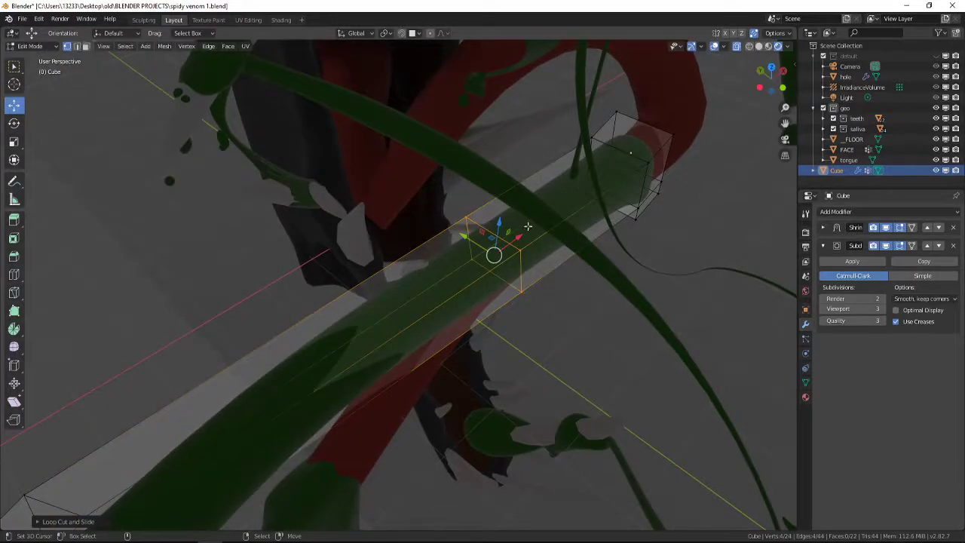
Step: Scale the new loop down and reposition it closer to the tongue, lowering it about 0.46 m along Z
key("s")
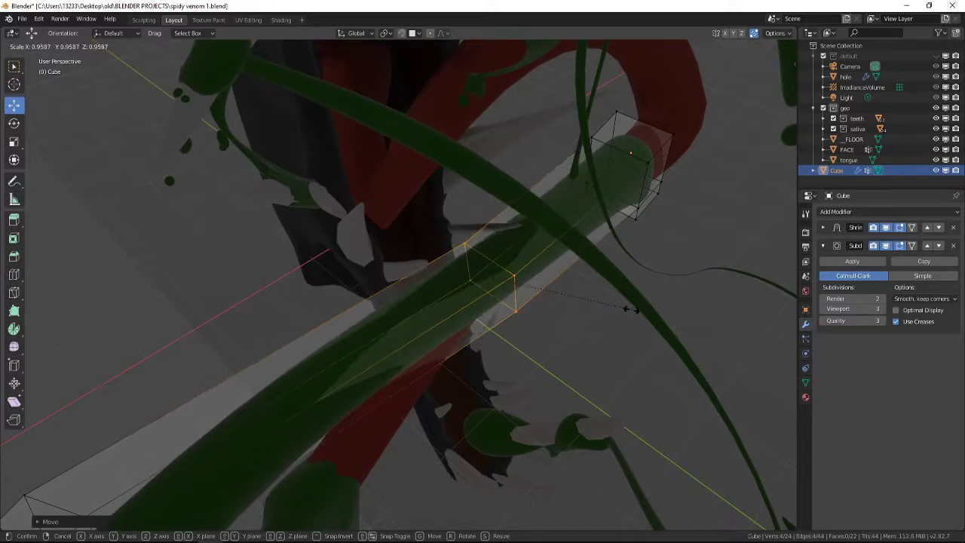
left_click(543, 330)
middle_click_drag(543, 329, 241, 294)
left_click_drag(294, 264, 272, 252)
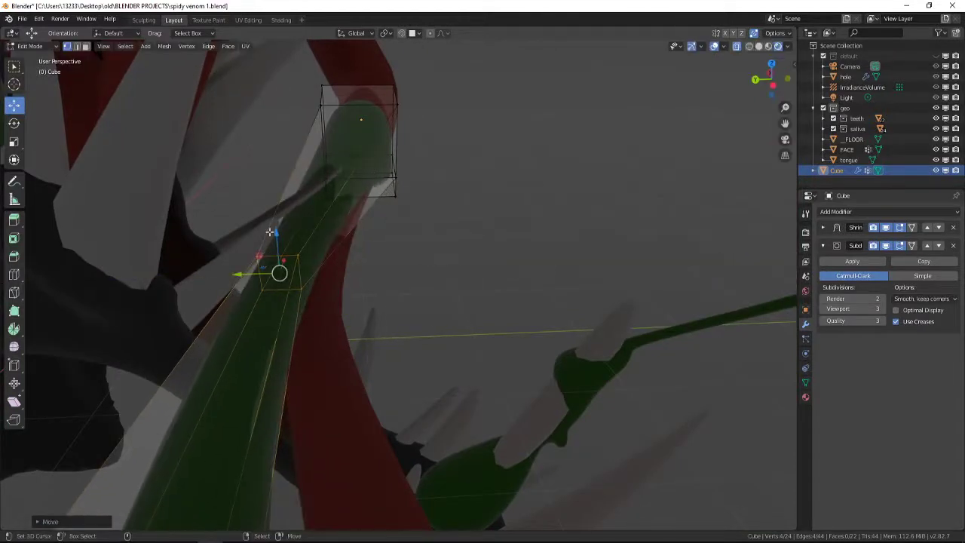
key("g")
key("z")
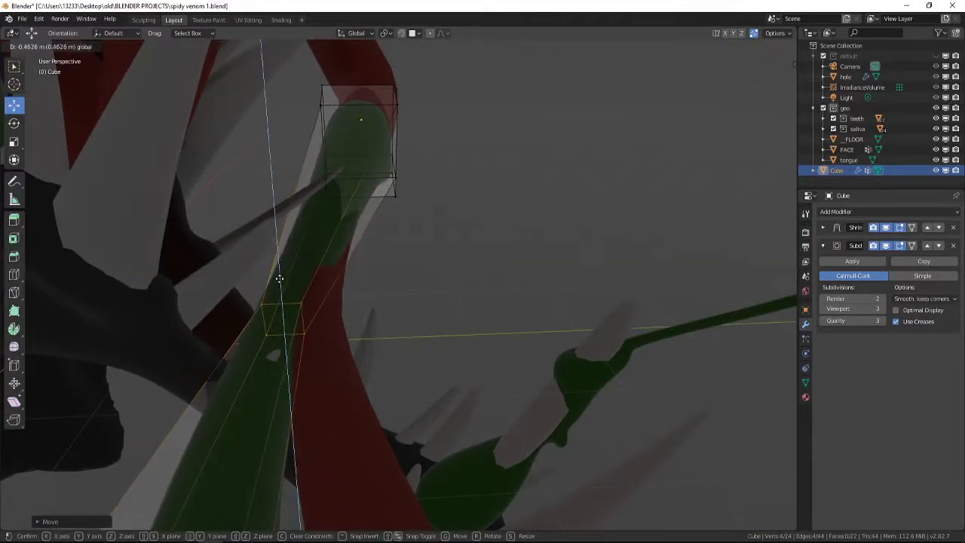
left_click(279, 279)
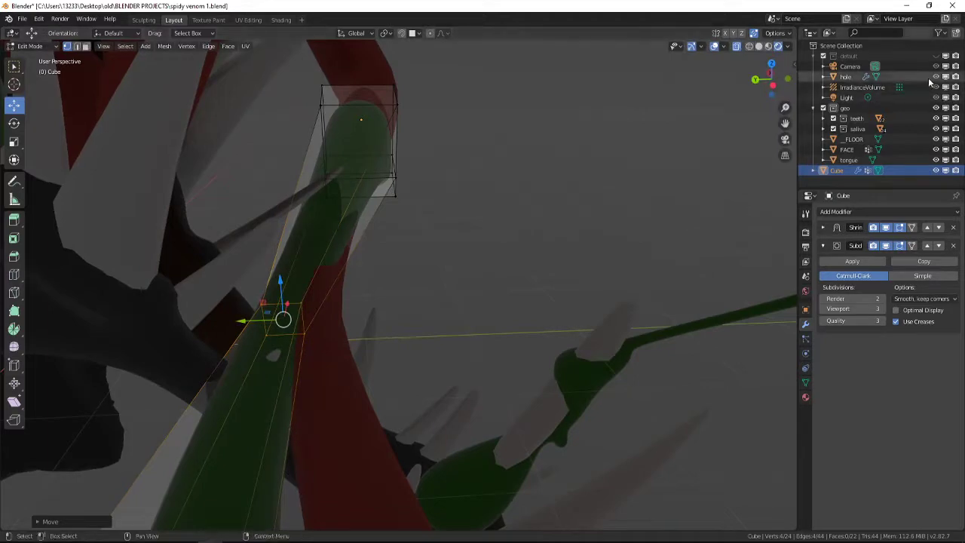
Step: Show the default collection in the viewport and nudge the selected strand loop slightly up along Z
left_click(936, 55)
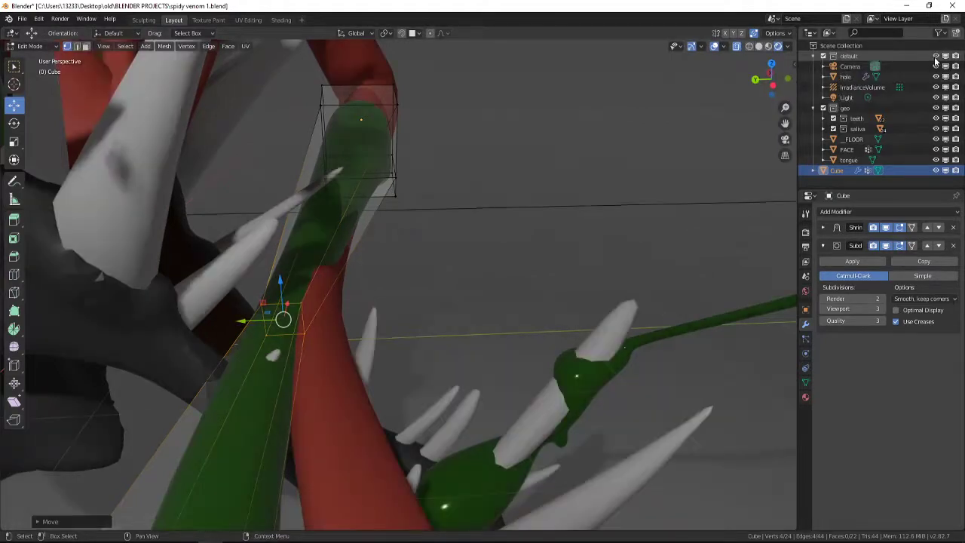
middle_click_drag(750, 159, 810, 136)
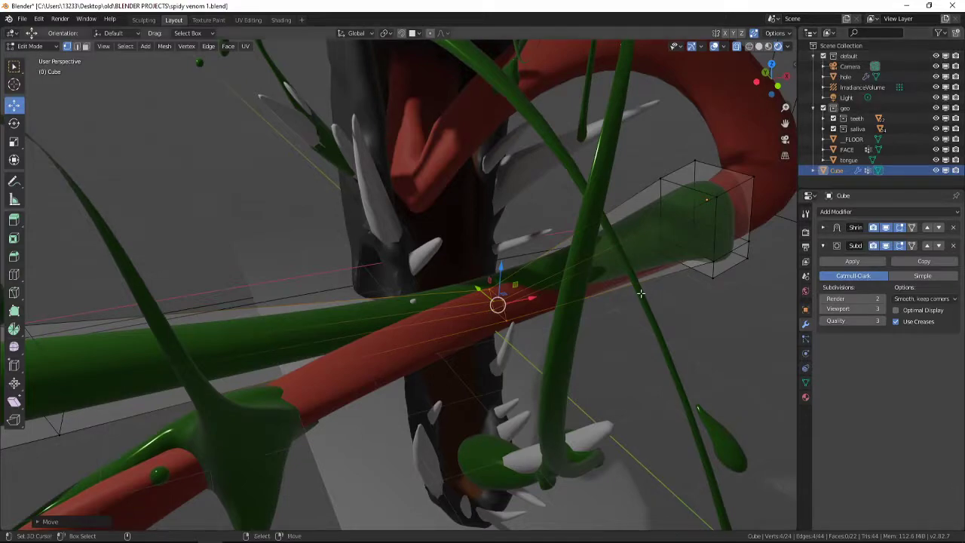
middle_click_drag(512, 339, 579, 208)
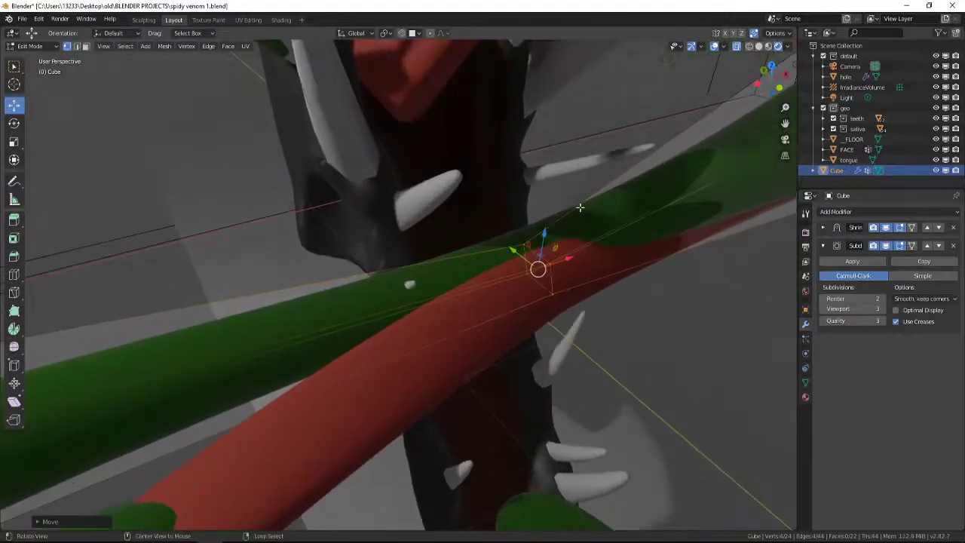
left_click_drag(547, 234, 551, 226)
Step: Add a loop cut slid close to the block around the tongue and scale it down to about 0.36
middle_click_drag(551, 226, 420, 248)
middle_click_drag(555, 268, 540, 242)
key("ctrl+r")
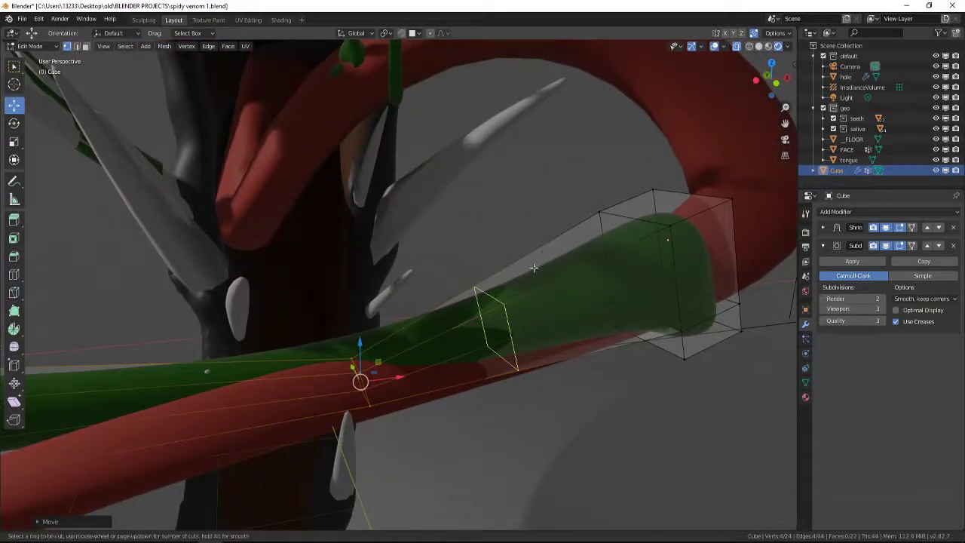
left_click(533, 268)
left_click(622, 275)
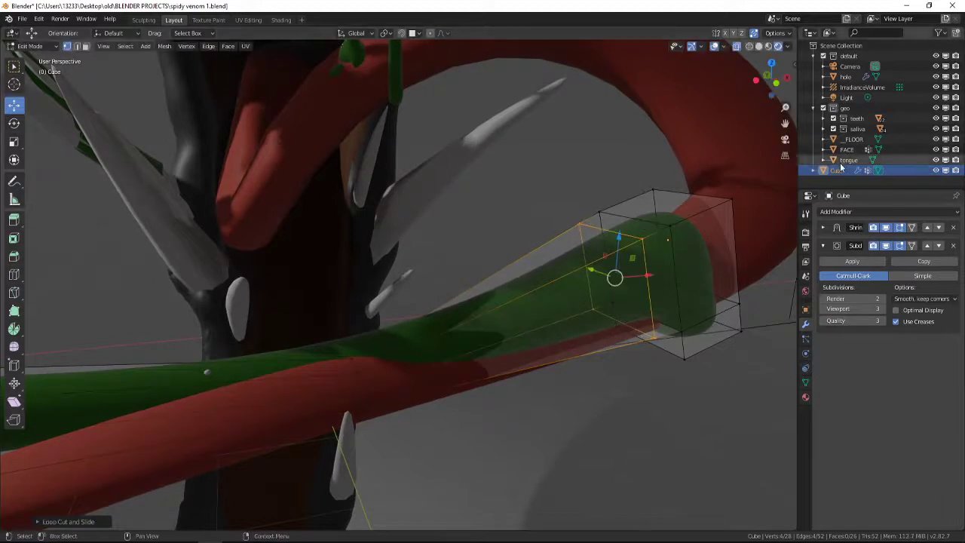
key("s")
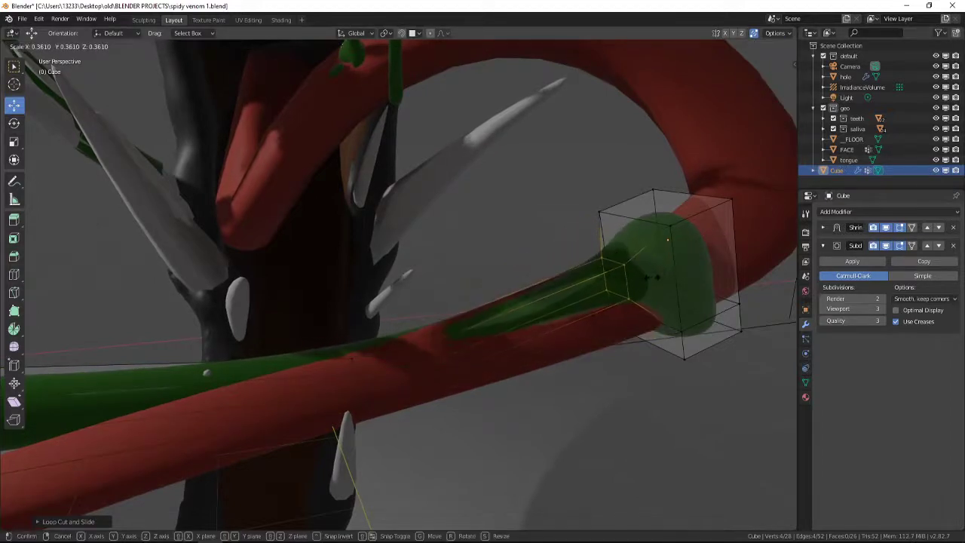
left_click(649, 281)
Step: Add another loop cut between the narrowed loop and the tongue block and scale it down to about 0.63
key("ctrl+r")
left_click(645, 243)
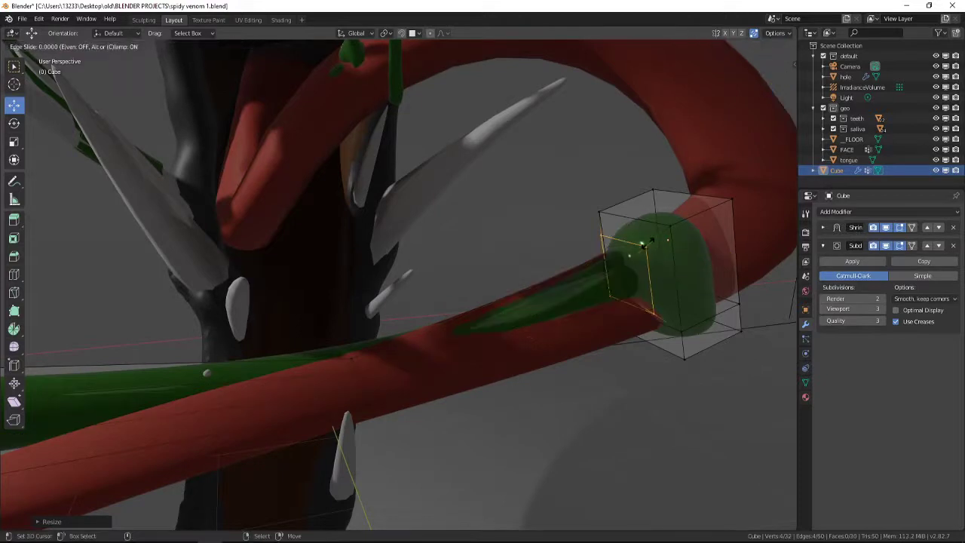
left_click(646, 243)
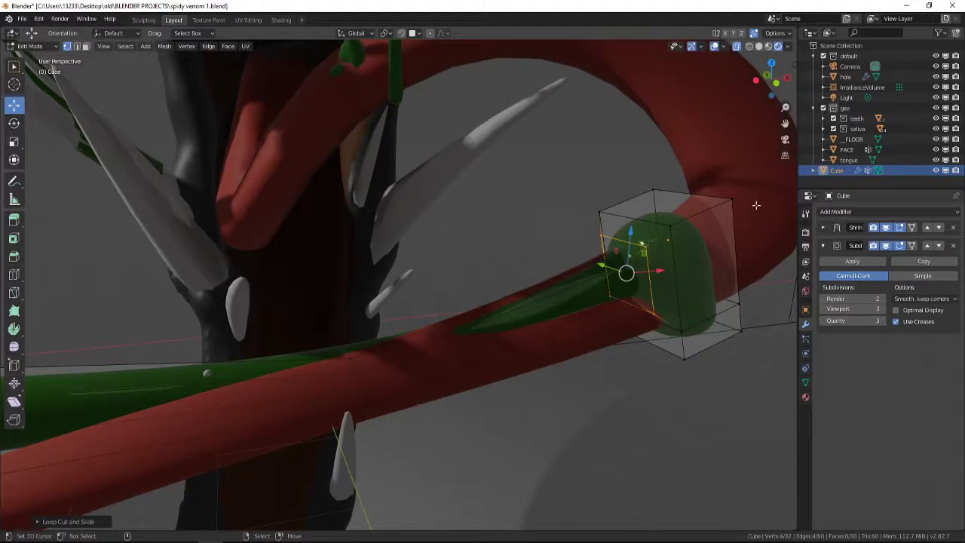
key("s")
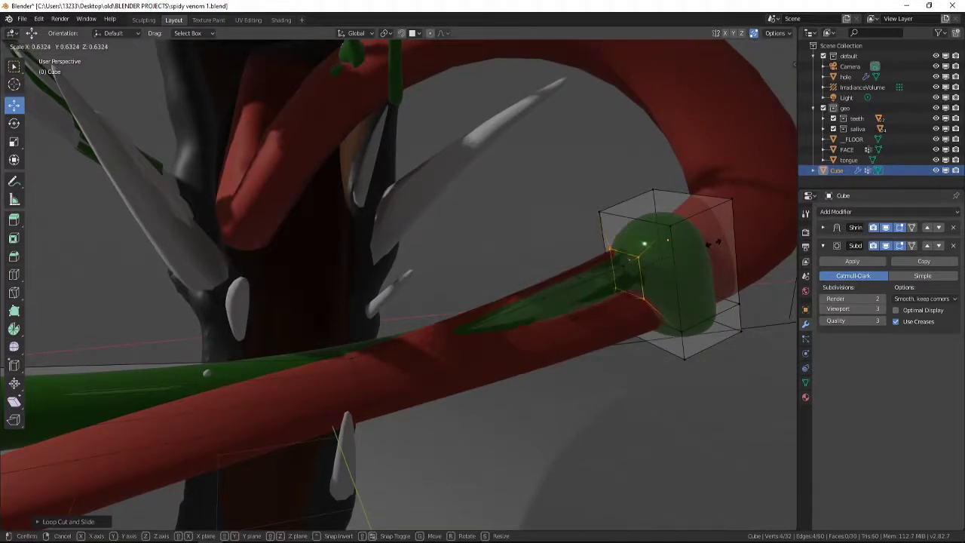
left_click(713, 242)
Step: Select the strand's long upper face next to the tongue block in face mode, move it slightly upward and rotate it about global Y
left_click(518, 297)
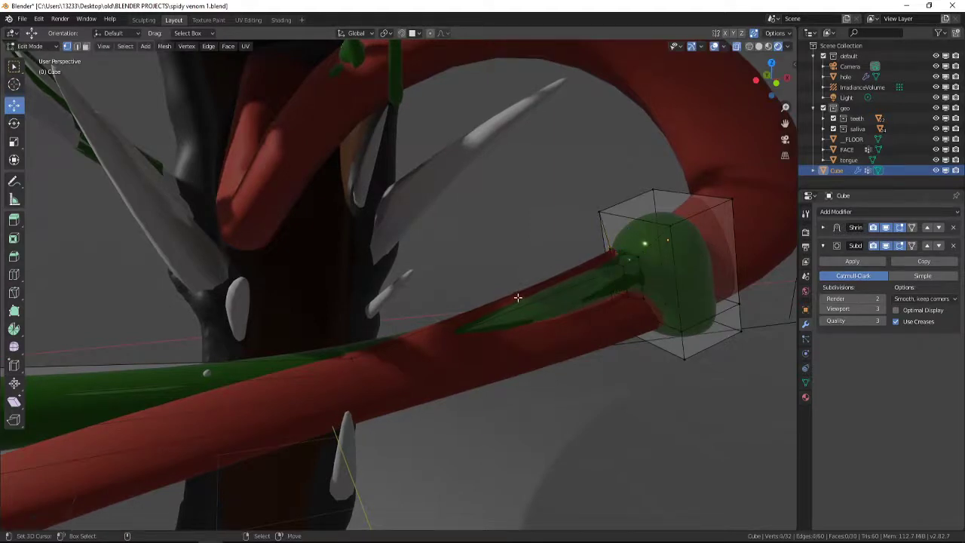
left_click(486, 320)
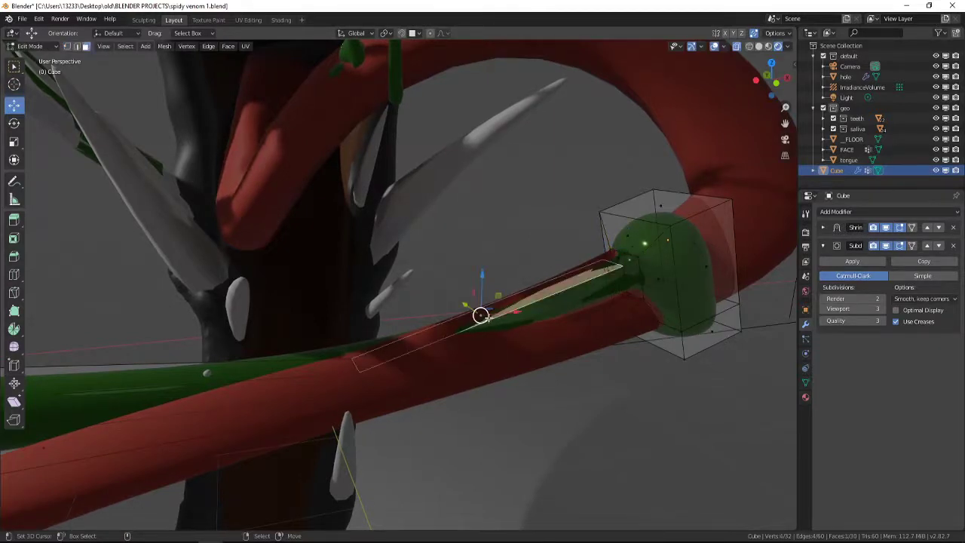
key("g")
left_click(472, 278)
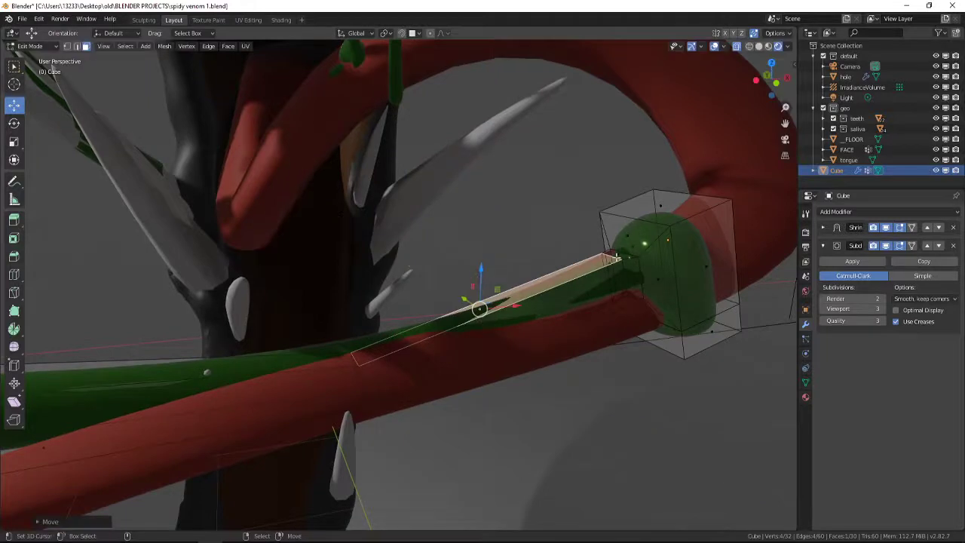
key("g")
key("x")
key("y")
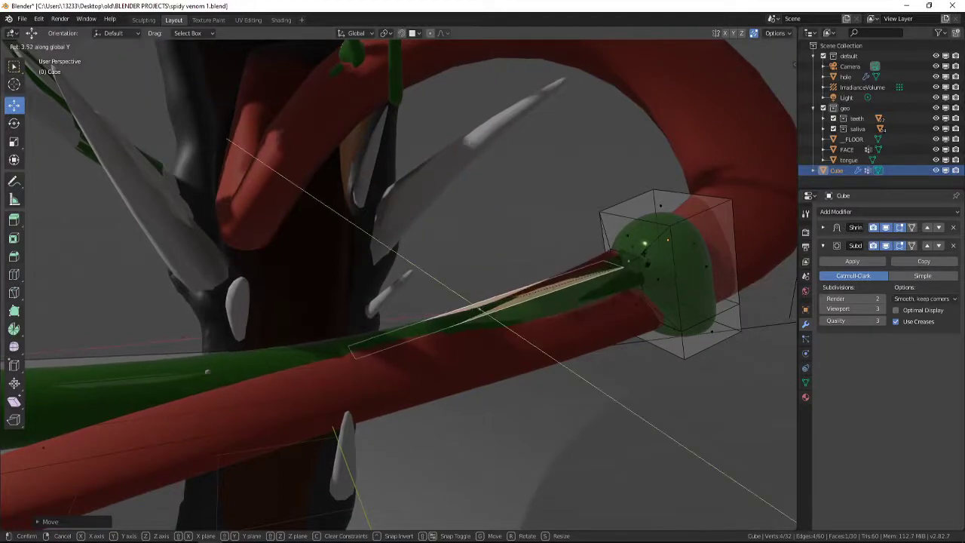
left_click(635, 279)
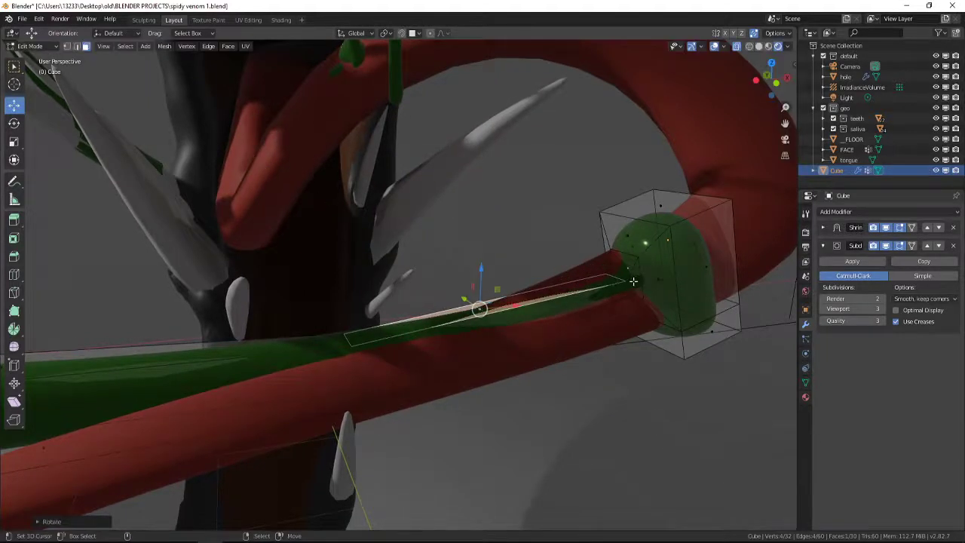
Step: Select the short upper strand face directly beside the tongue block and move it slightly up along Z
key("alt+a")
middle_click_drag(513, 405, 551, 406)
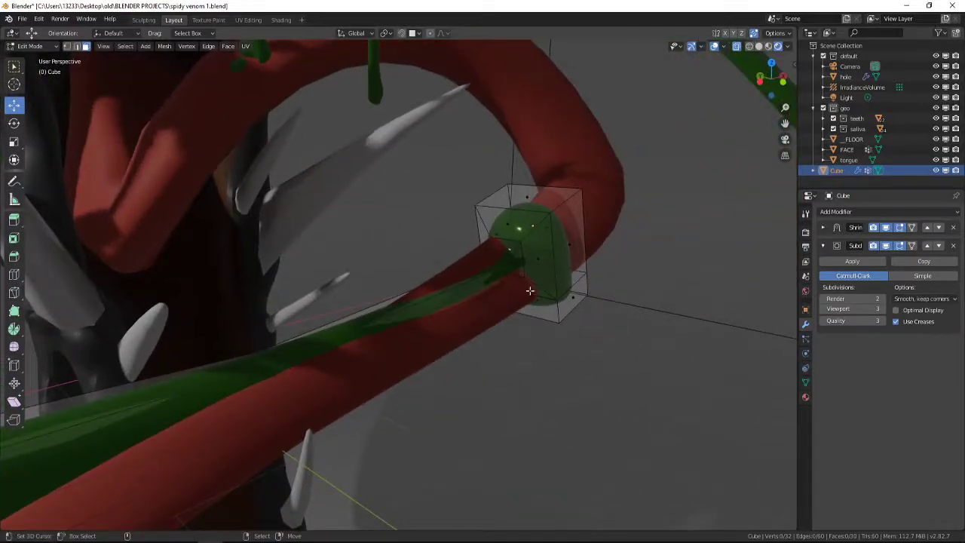
scroll(527, 291, "up", 3)
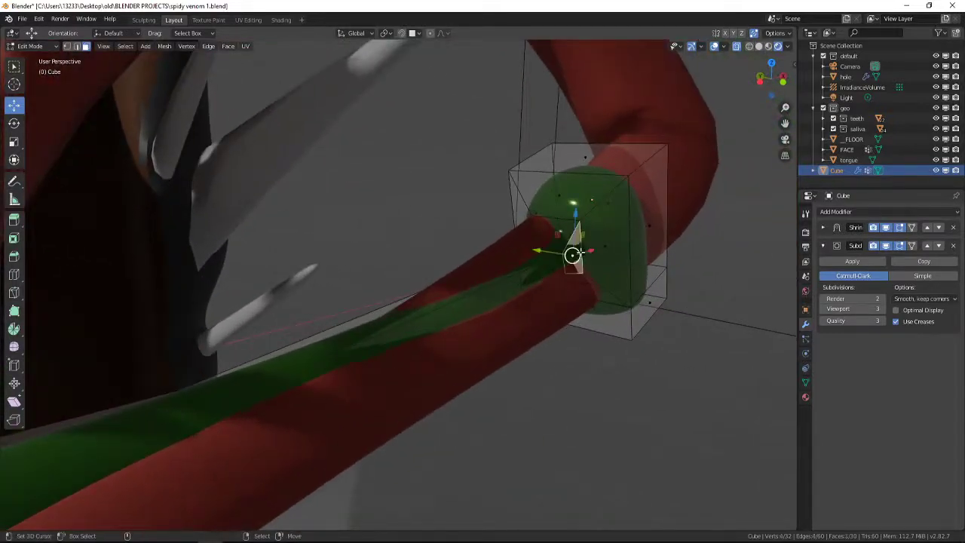
left_click_drag(557, 246, 578, 260)
right_click(571, 254)
right_click(565, 239)
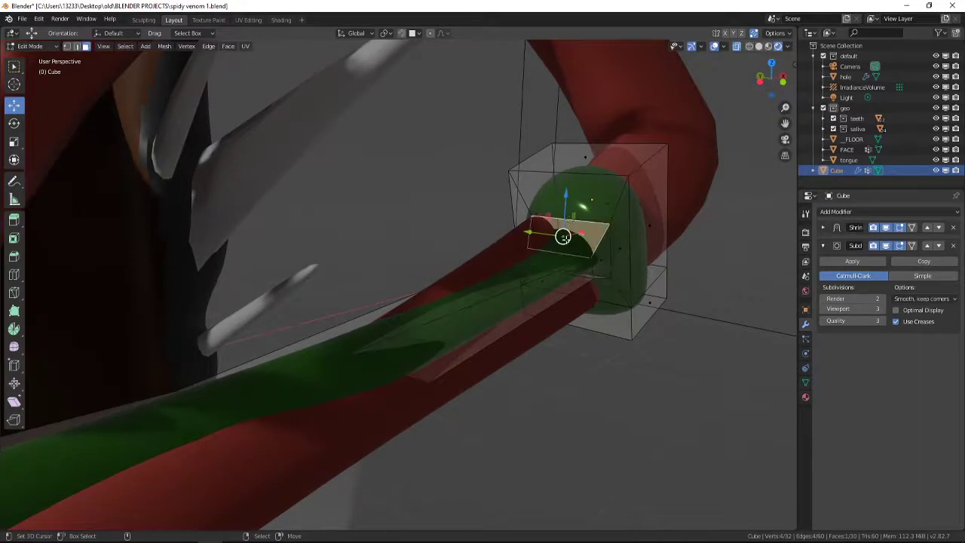
left_click_drag(565, 197, 563, 193)
Step: Rotate the short upper face about global Y, raise it slightly more along Z, and clear the selection
middle_click_drag(339, 229, 583, 266)
middle_click_drag(513, 307, 288, 342)
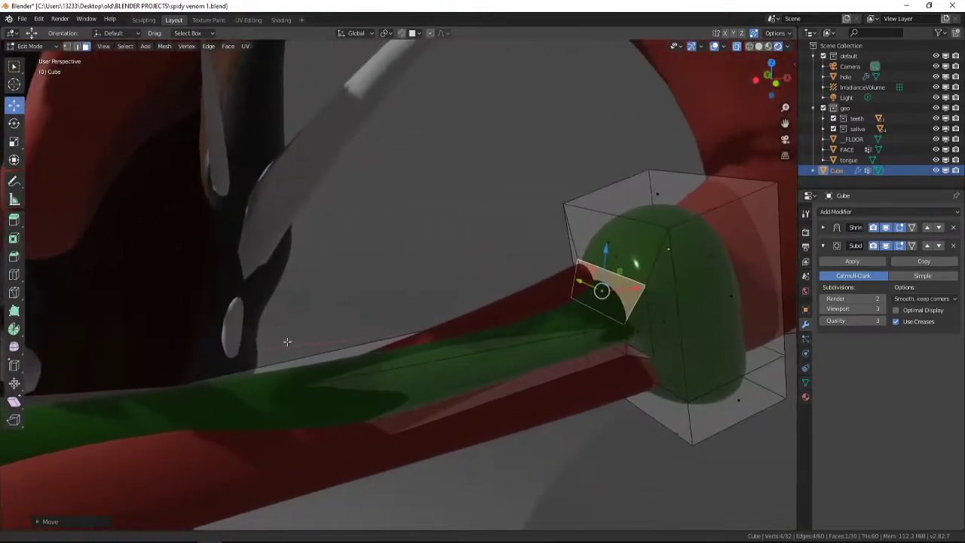
key("r")
key("y")
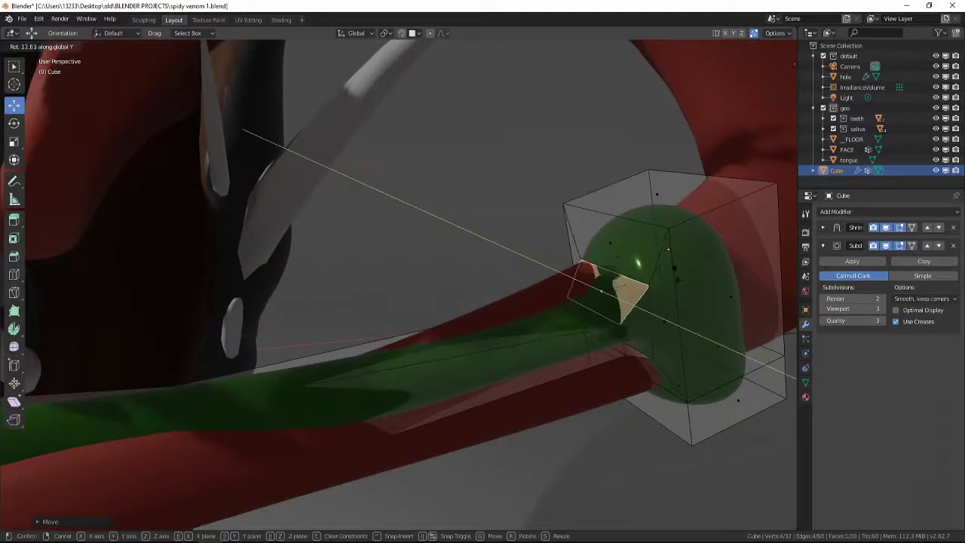
left_click(679, 289)
left_click_drag(603, 254, 600, 245)
left_click(551, 288)
scroll(529, 321, "down", 5)
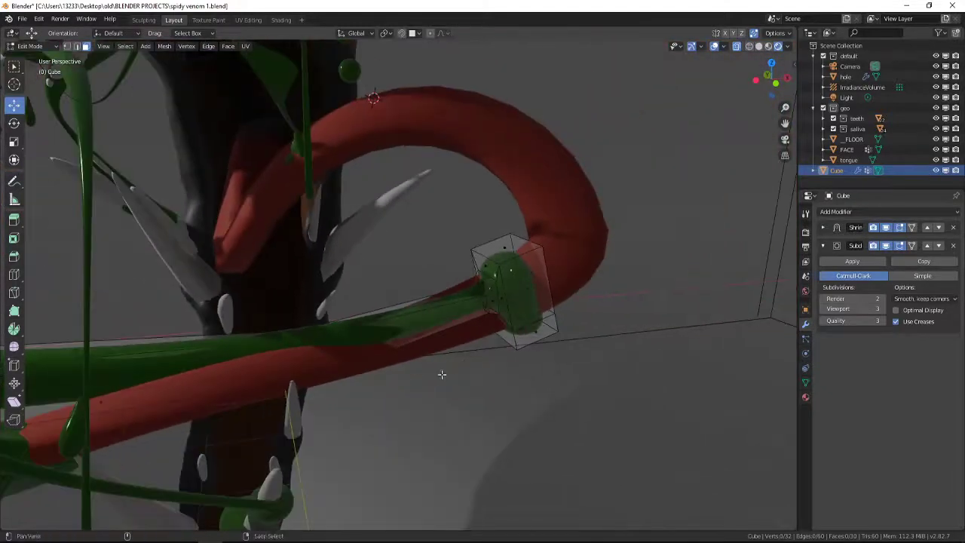
Step: Add a loop cut across the strand's long section where it crosses the front part of the tongue
middle_click_drag(442, 374, 424, 388)
left_click_drag(410, 405, 440, 443, "alt")
scroll(449, 310, "up", 4)
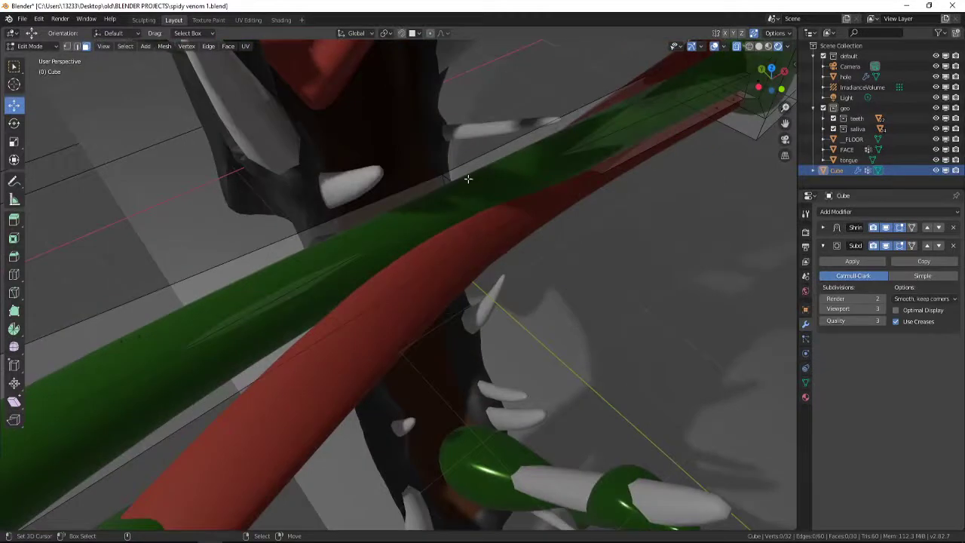
key("ctrl+r")
left_click(538, 172)
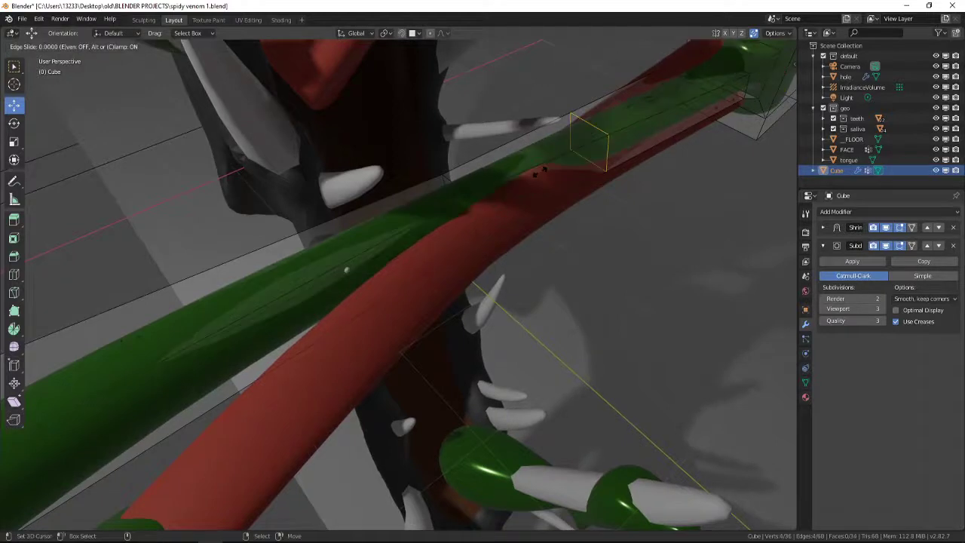
left_click(486, 229)
Step: Extrude the strand's outer side face beside the new loop along its normals and pull it outward along Y past the tongue
right_click(494, 224)
right_click(501, 204)
left_click_drag(495, 241, 561, 191, "alt")
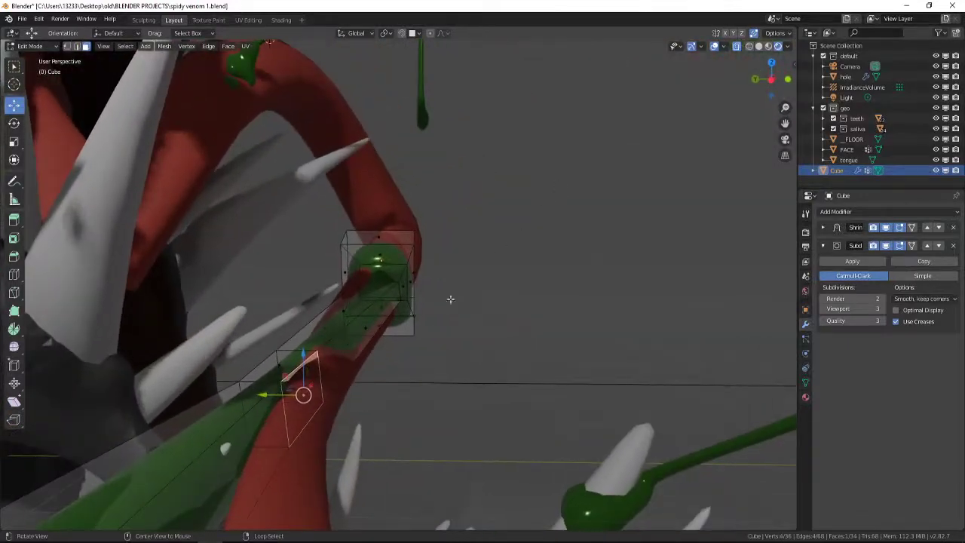
key("alt+e")
left_click(396, 382)
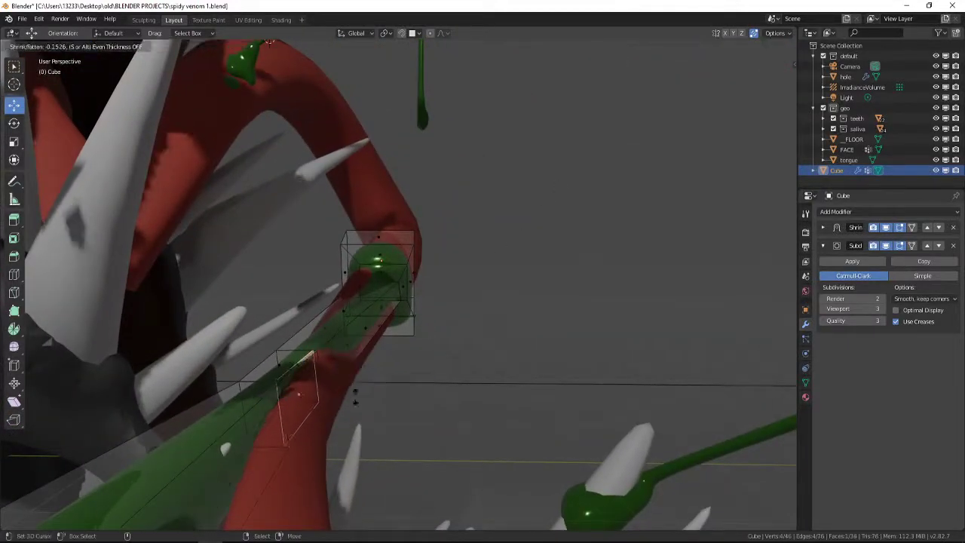
left_click(492, 394)
left_click_drag(256, 401, 325, 429)
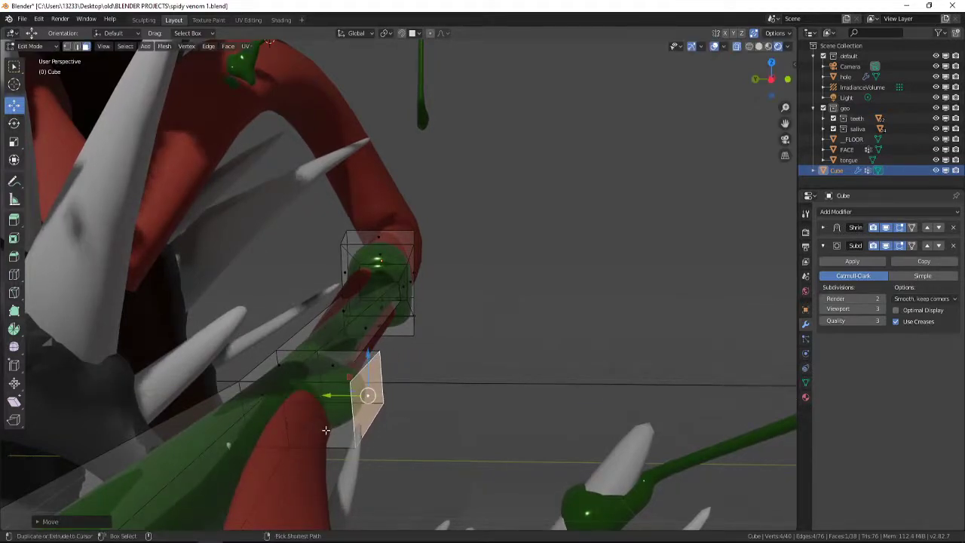
Step: Add a loop cut around the extruded side branch near the tongue and extend the branch's end face farther outward along Y
key("ctrl+r")
left_click(322, 422)
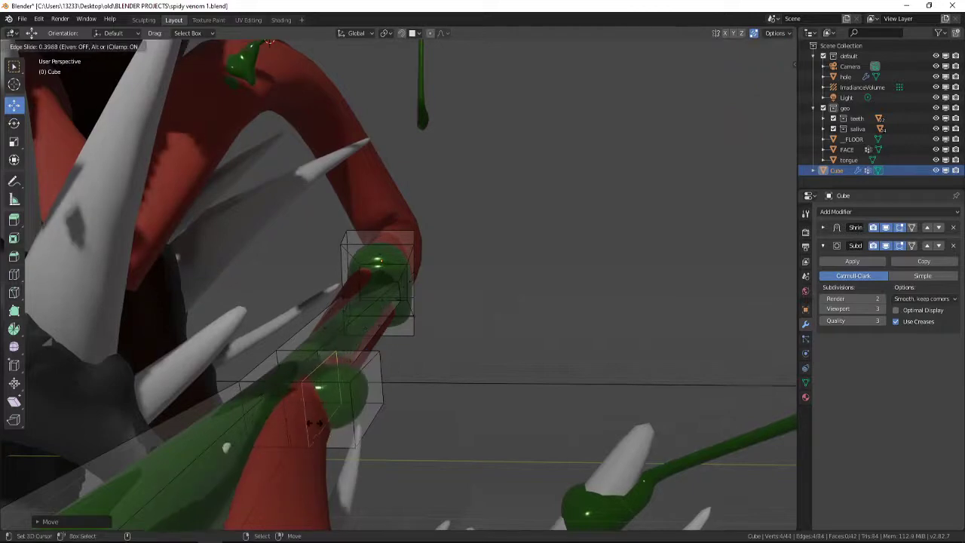
left_click(322, 423)
left_click(379, 397)
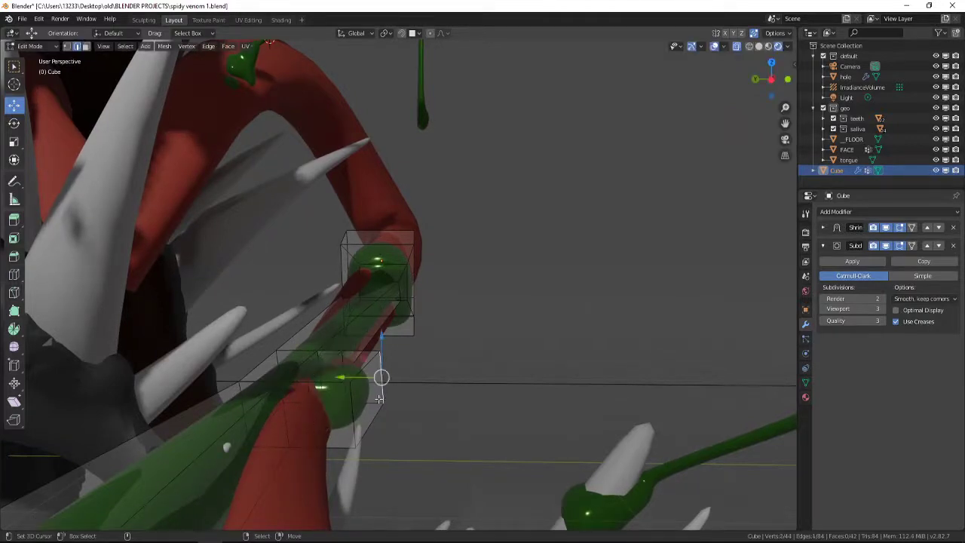
left_click(367, 395)
left_click_drag(330, 398, 488, 412)
Step: Switch to the camera view and lower the side branch's end face along Z toward the lower teeth
scroll(473, 413, "down", 3)
middle_click_drag(473, 414, 420, 438)
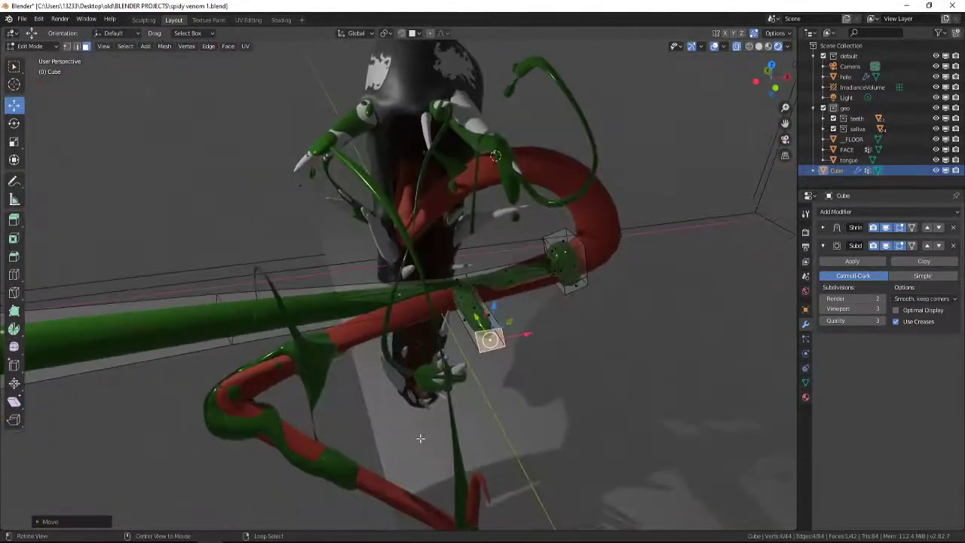
scroll(329, 400, "down", 4)
middle_click_drag(351, 330, 422, 322, "shift")
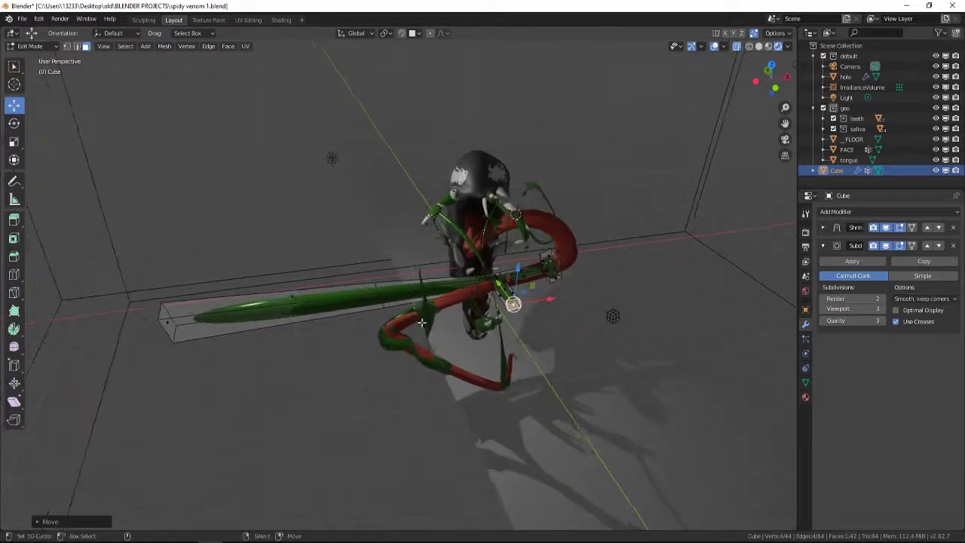
scroll(471, 366, "up", 7)
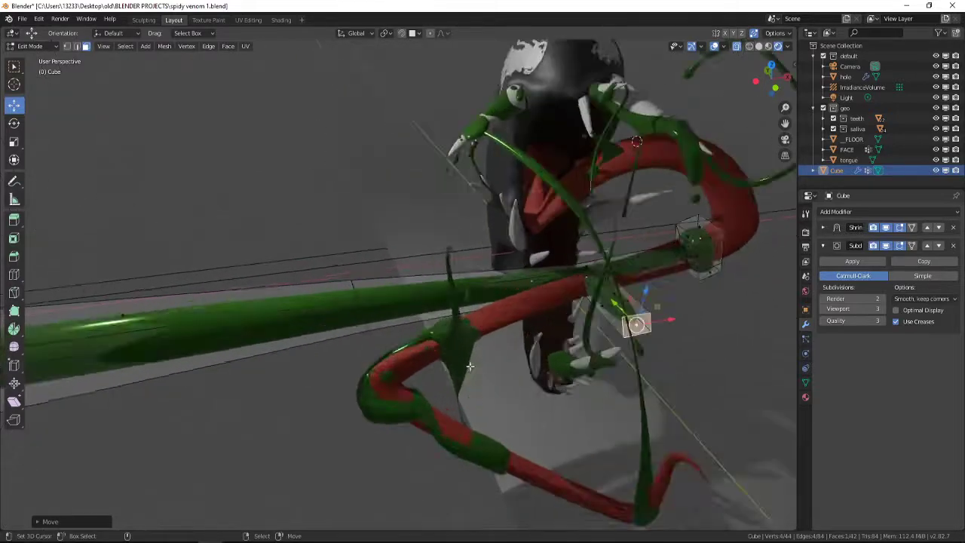
left_click_drag(513, 383, 536, 370, "alt")
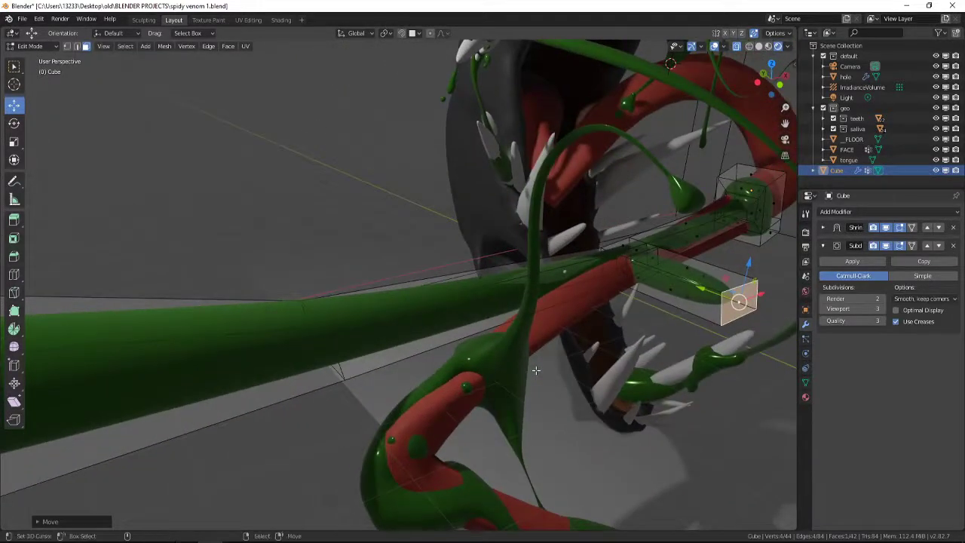
key("KP_0")
scroll(355, 382, "up", 4)
middle_click_drag(339, 414, 411, 293, "shift")
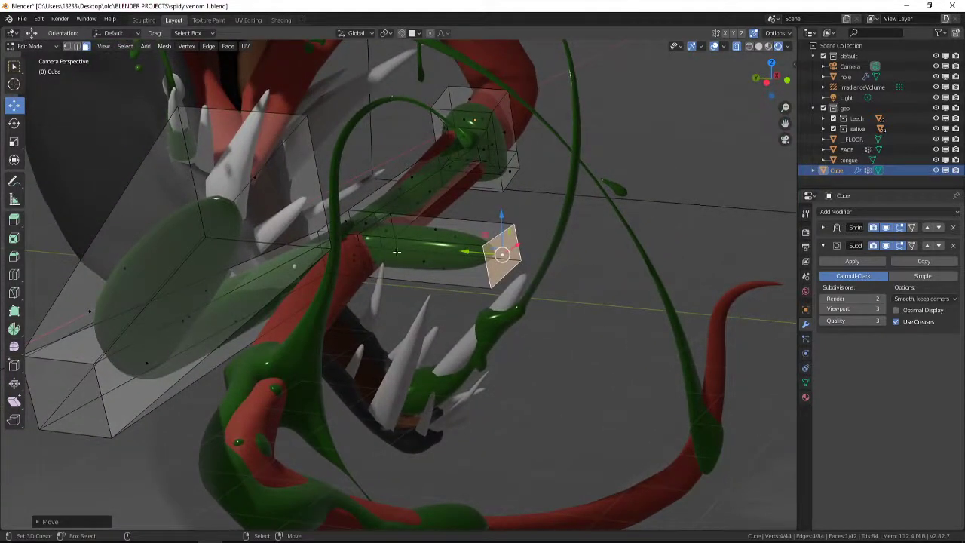
left_click_drag(505, 229, 527, 307)
key("g")
key("z")
left_click(503, 391)
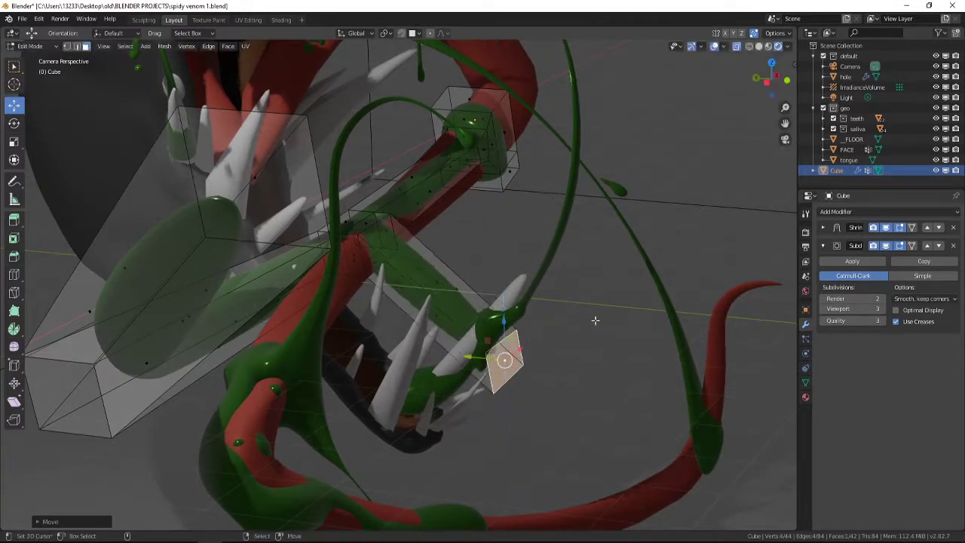
Step: Flatten the branch's end face by scaling it to 0 along global Z
key("s")
type("z")
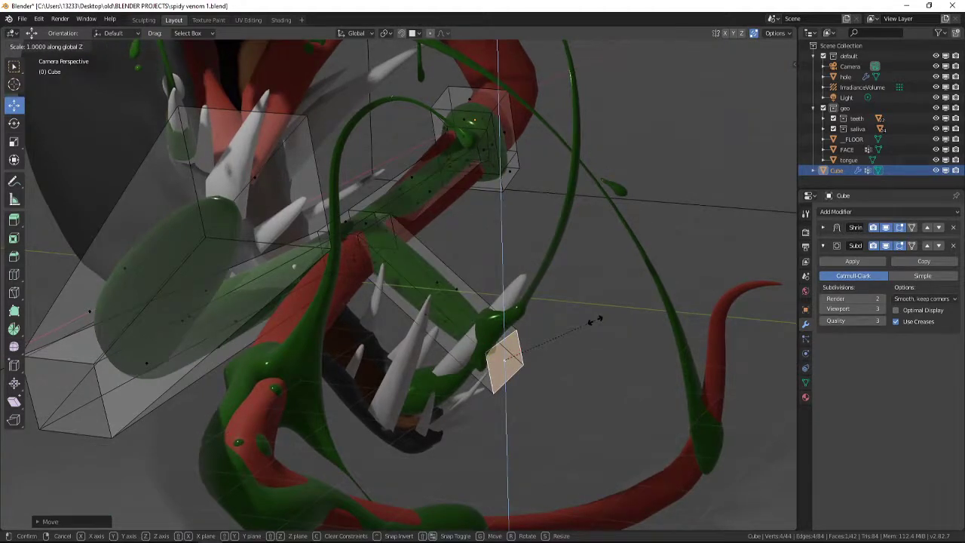
type("0")
key("Return")
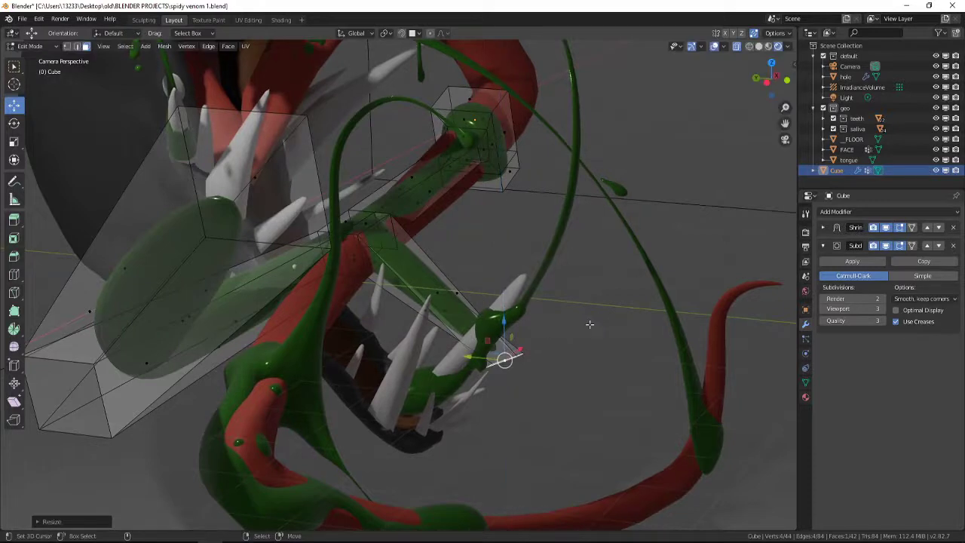
Step: Move the flattened end face about -3.74 m along X and raise it about 0.83 m along Z
key("g")
key("x")
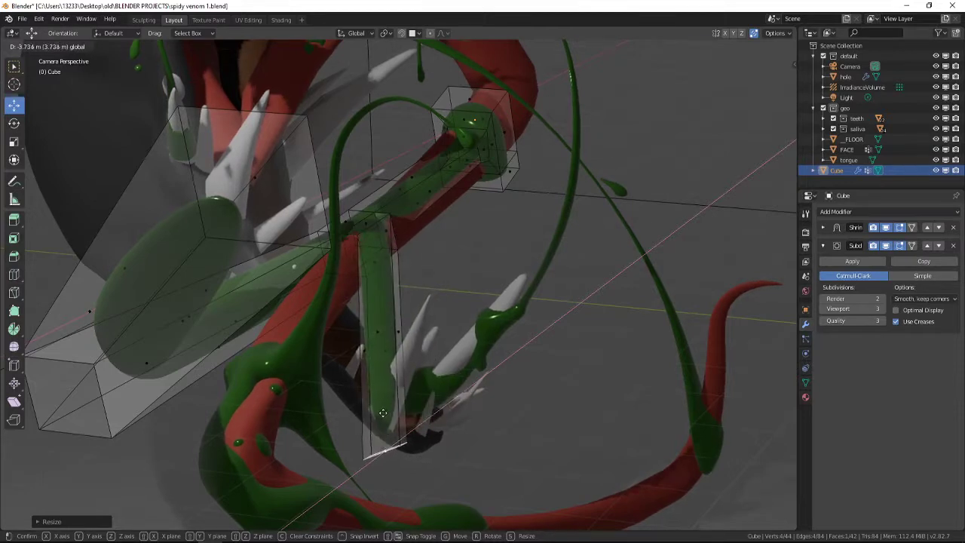
left_click(383, 412)
key("g")
key("z")
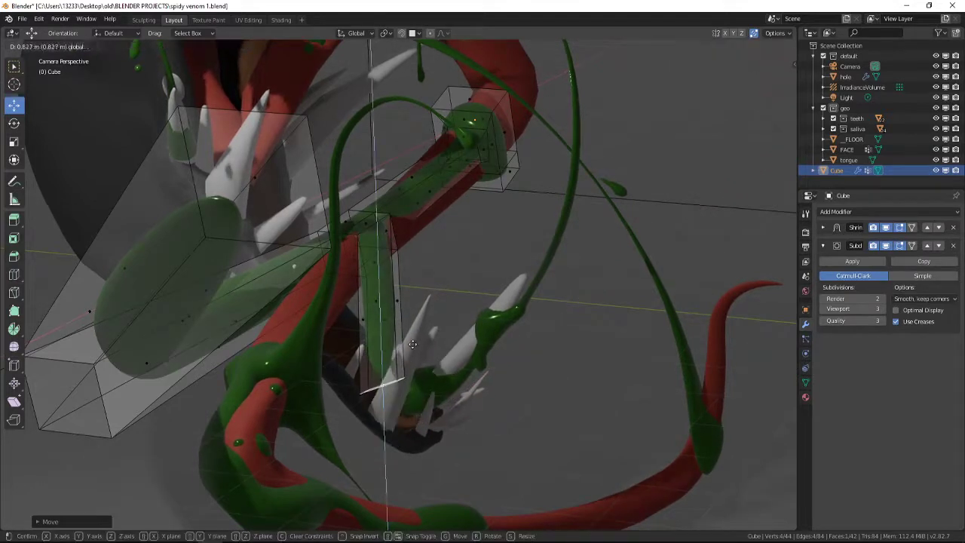
left_click(412, 343)
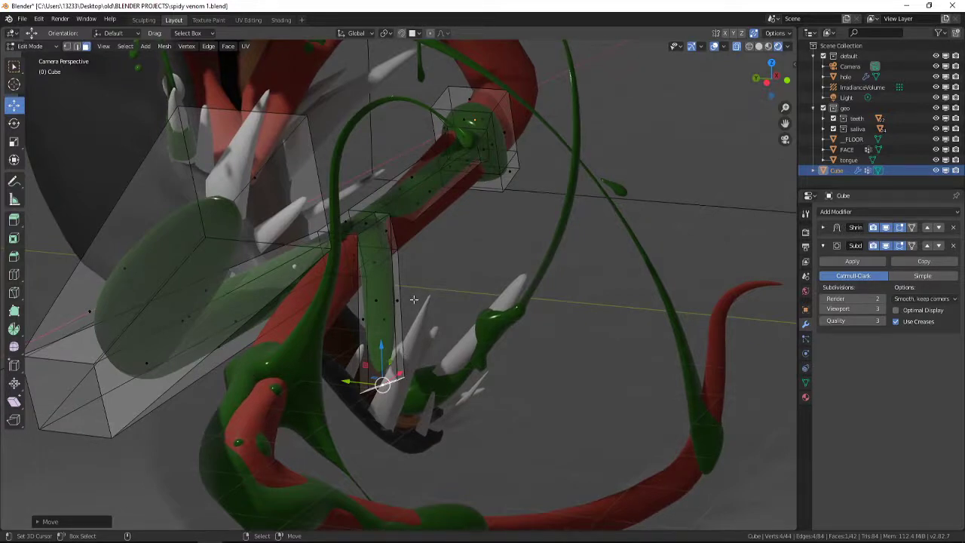
Step: Return to Object Mode and examine the whole saliva strand on the tongue through the camera with nothing selected
scroll(419, 364, "down", 5)
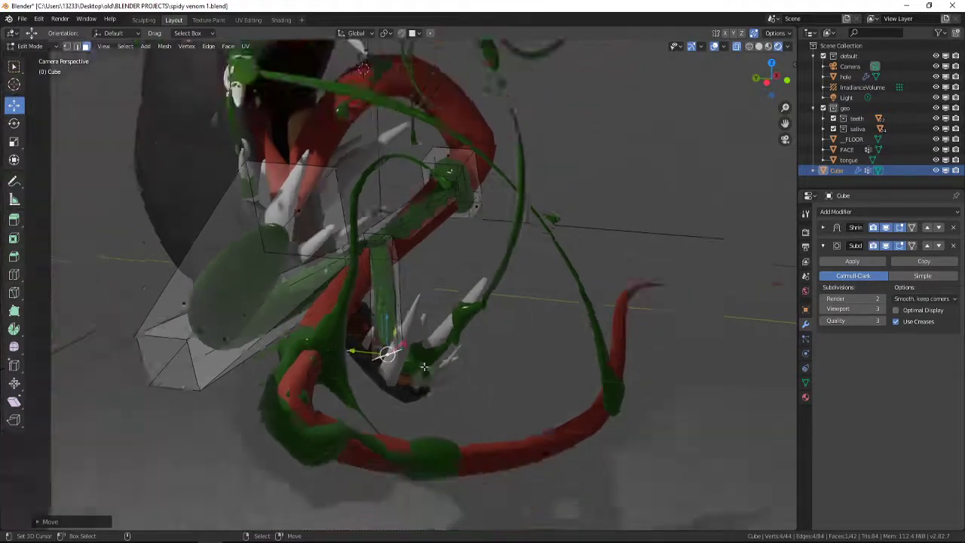
key("Tab")
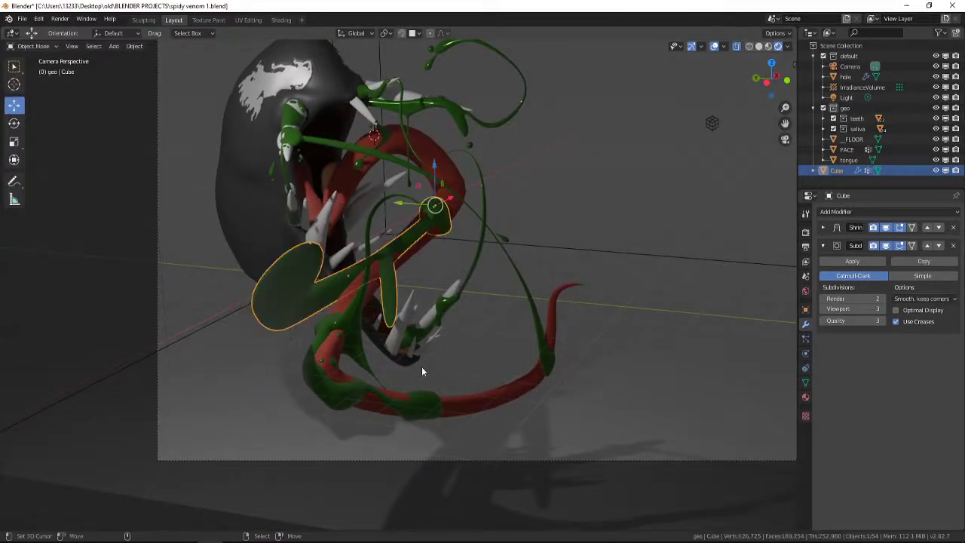
key("KP_0")
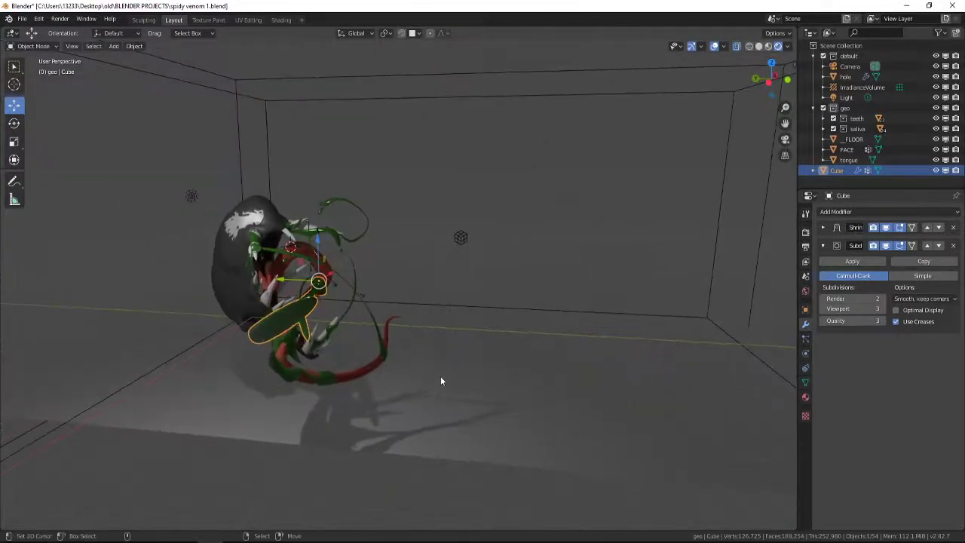
key("KP_0")
key("alt+a")
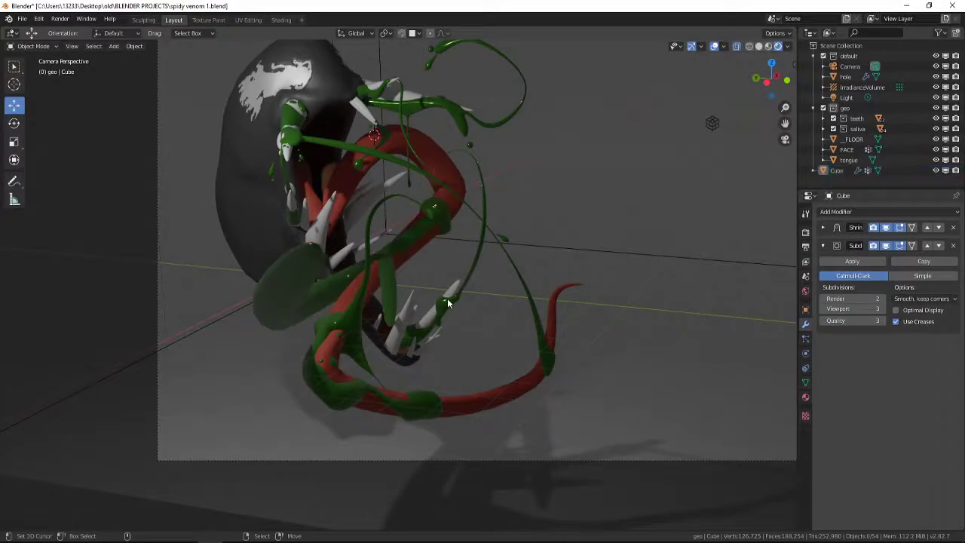
left_click(490, 385)
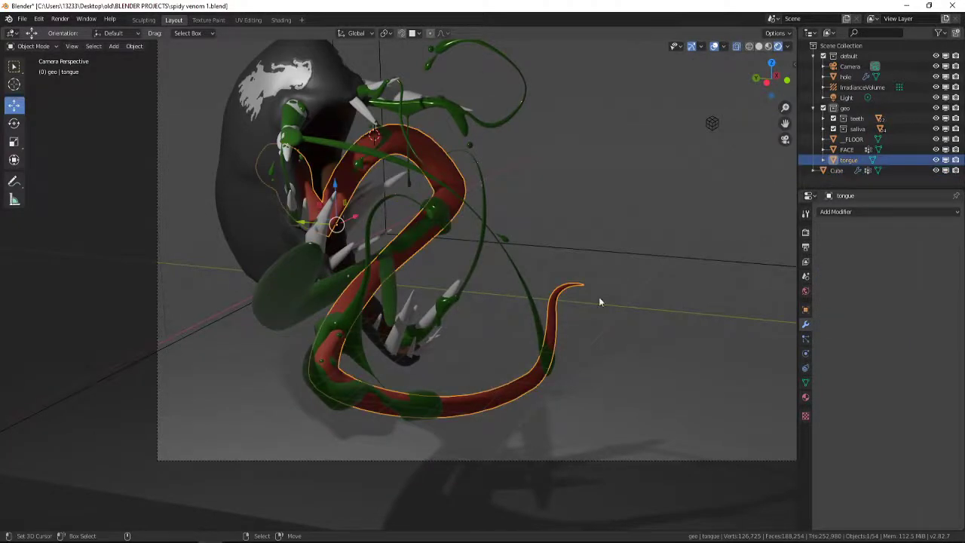
key("alt+a")
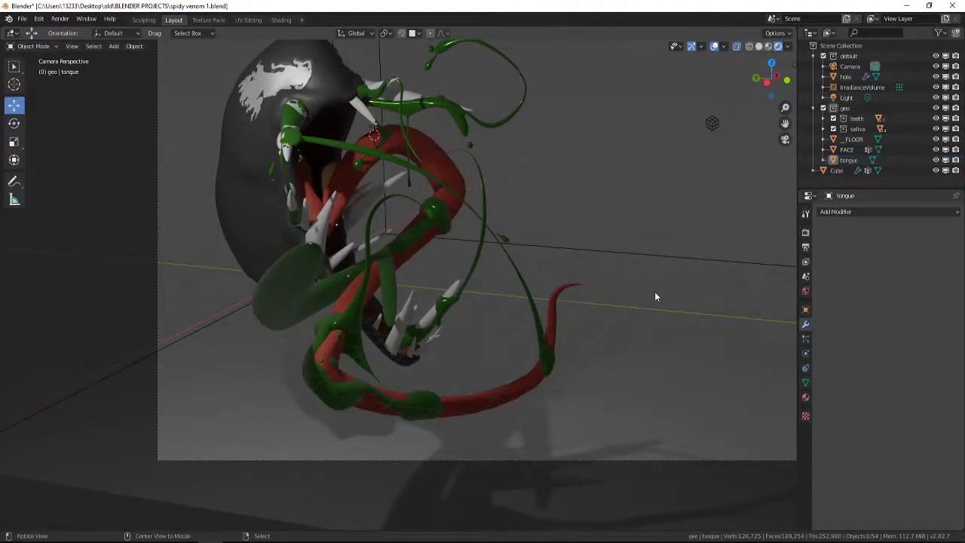
key("alt")
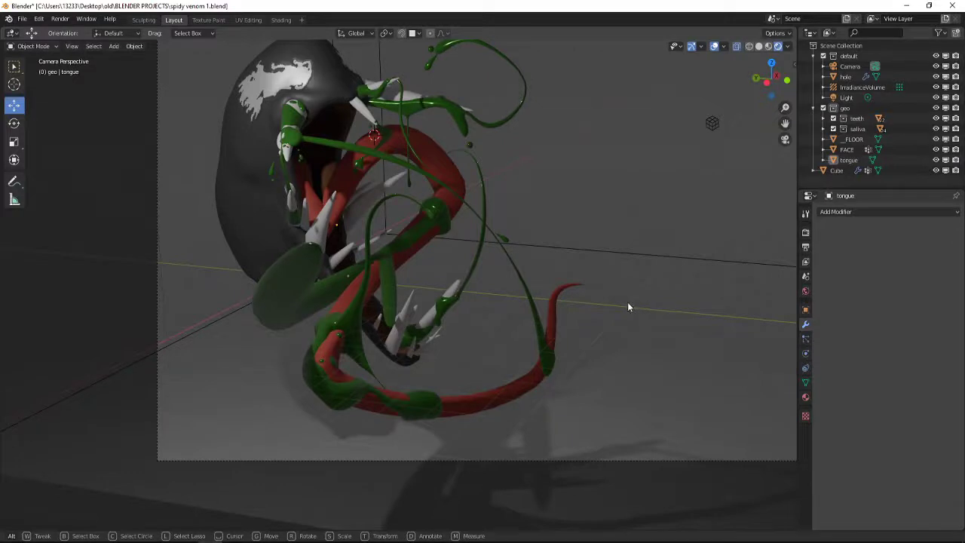